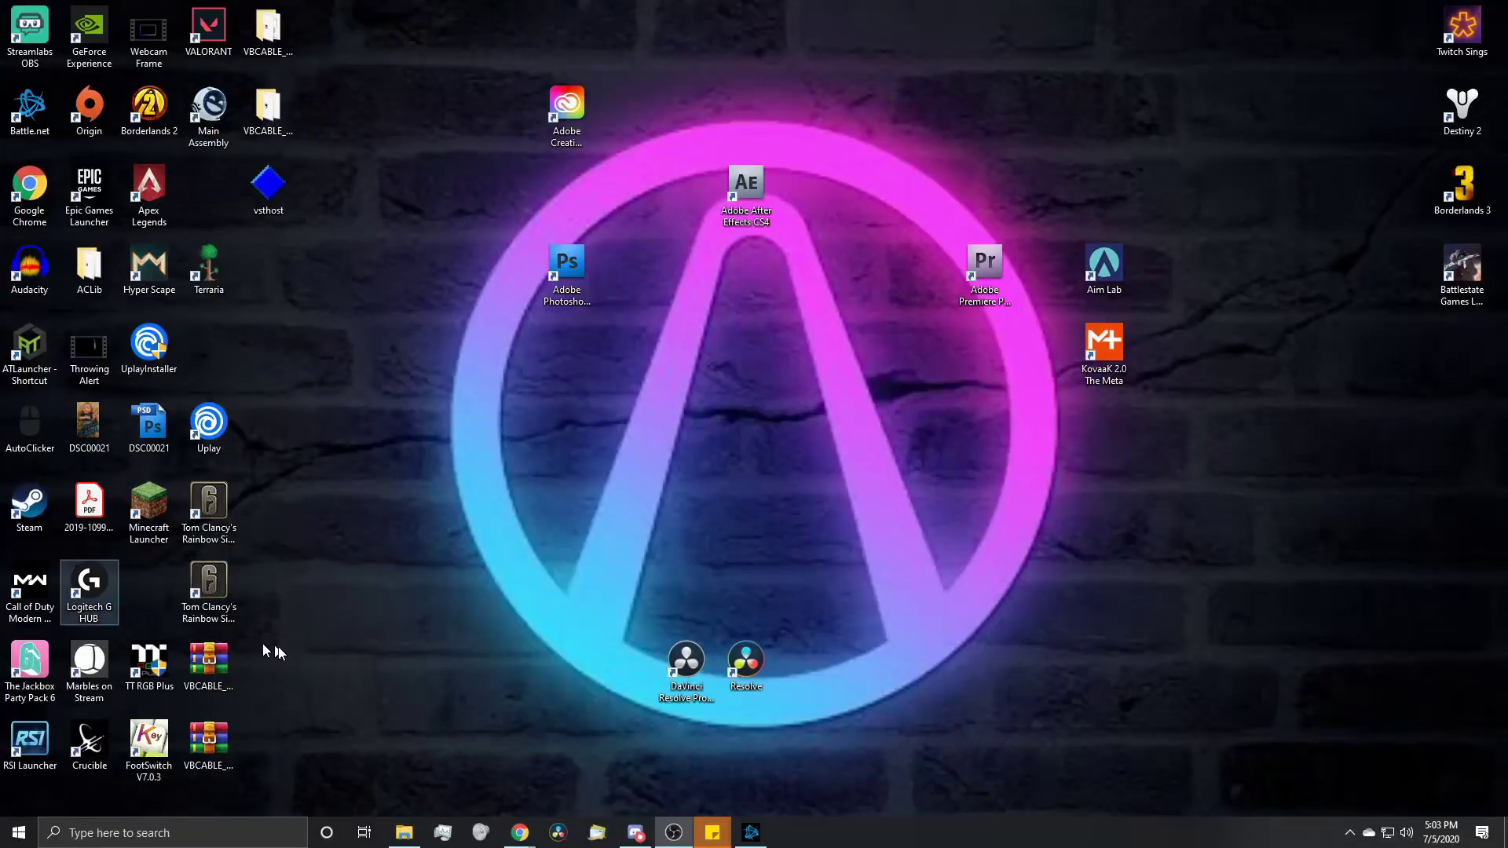
Bring up Chrome and go to the obs-ndi 4.9.1 GitHub release page
mouse_move(512, 836)
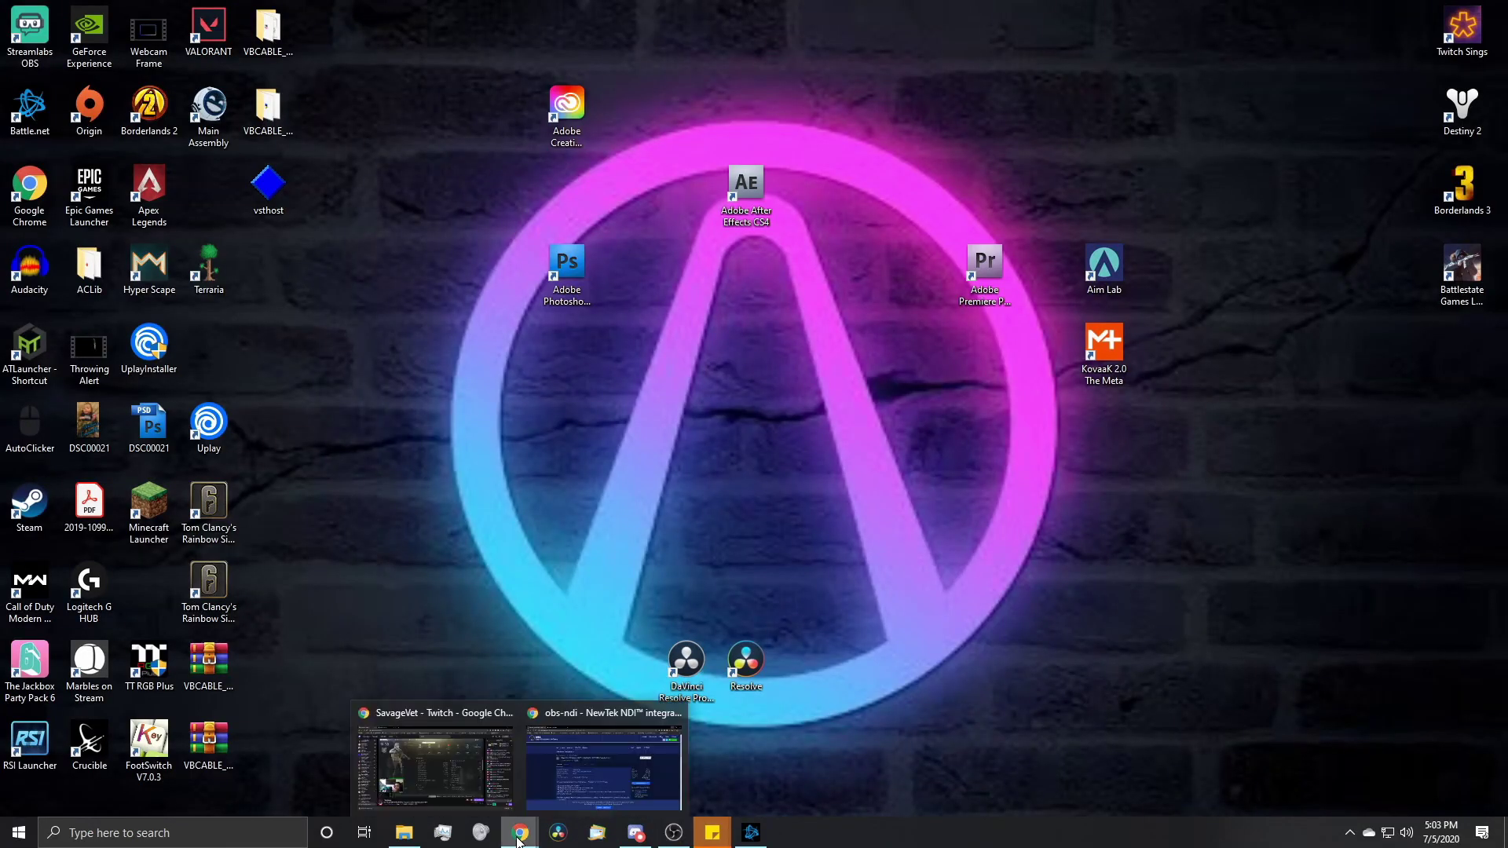
click(601, 774)
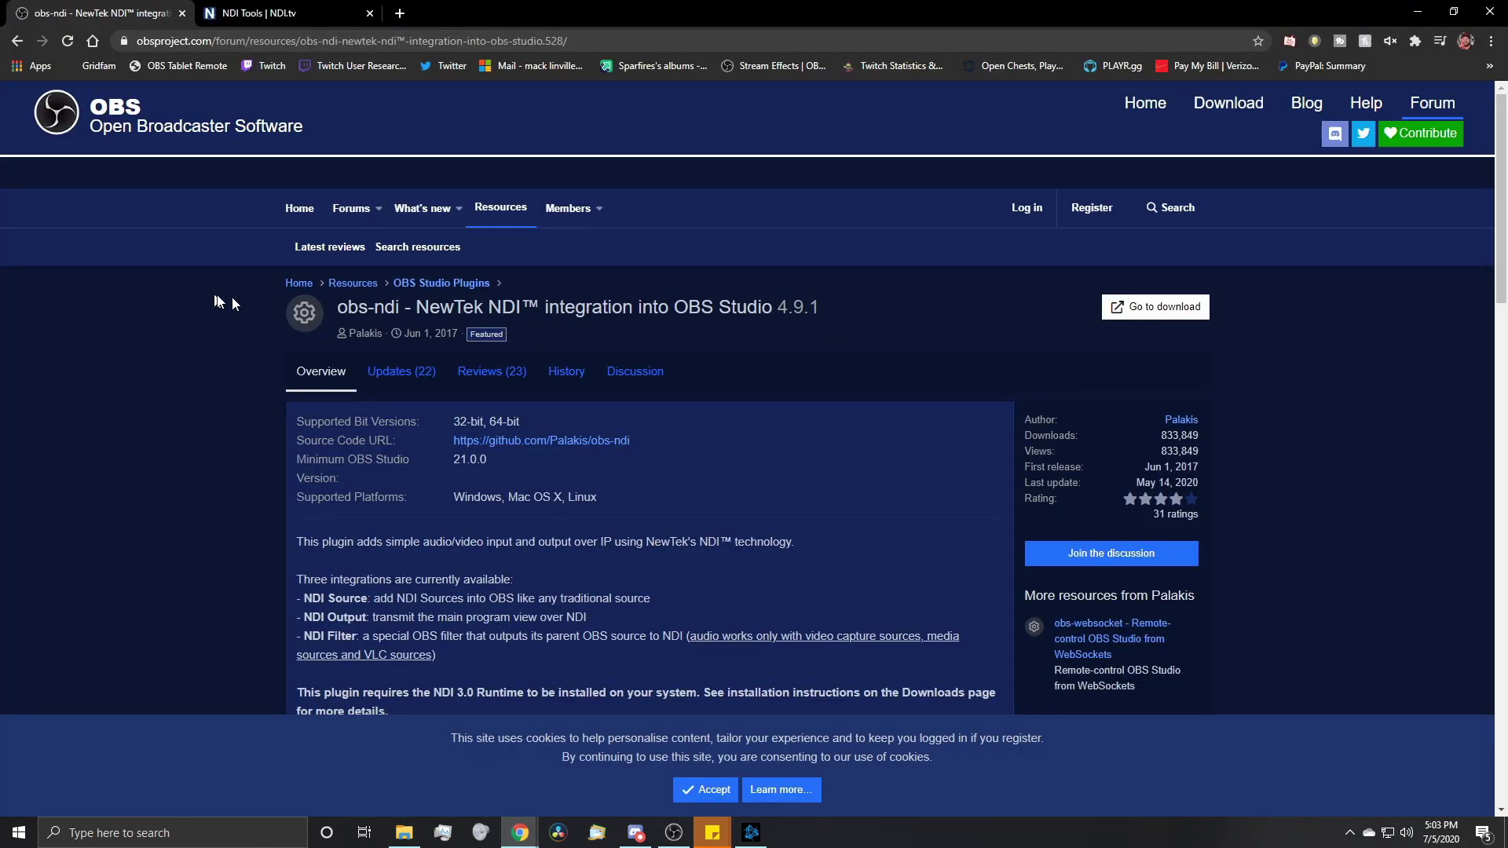
click(607, 40)
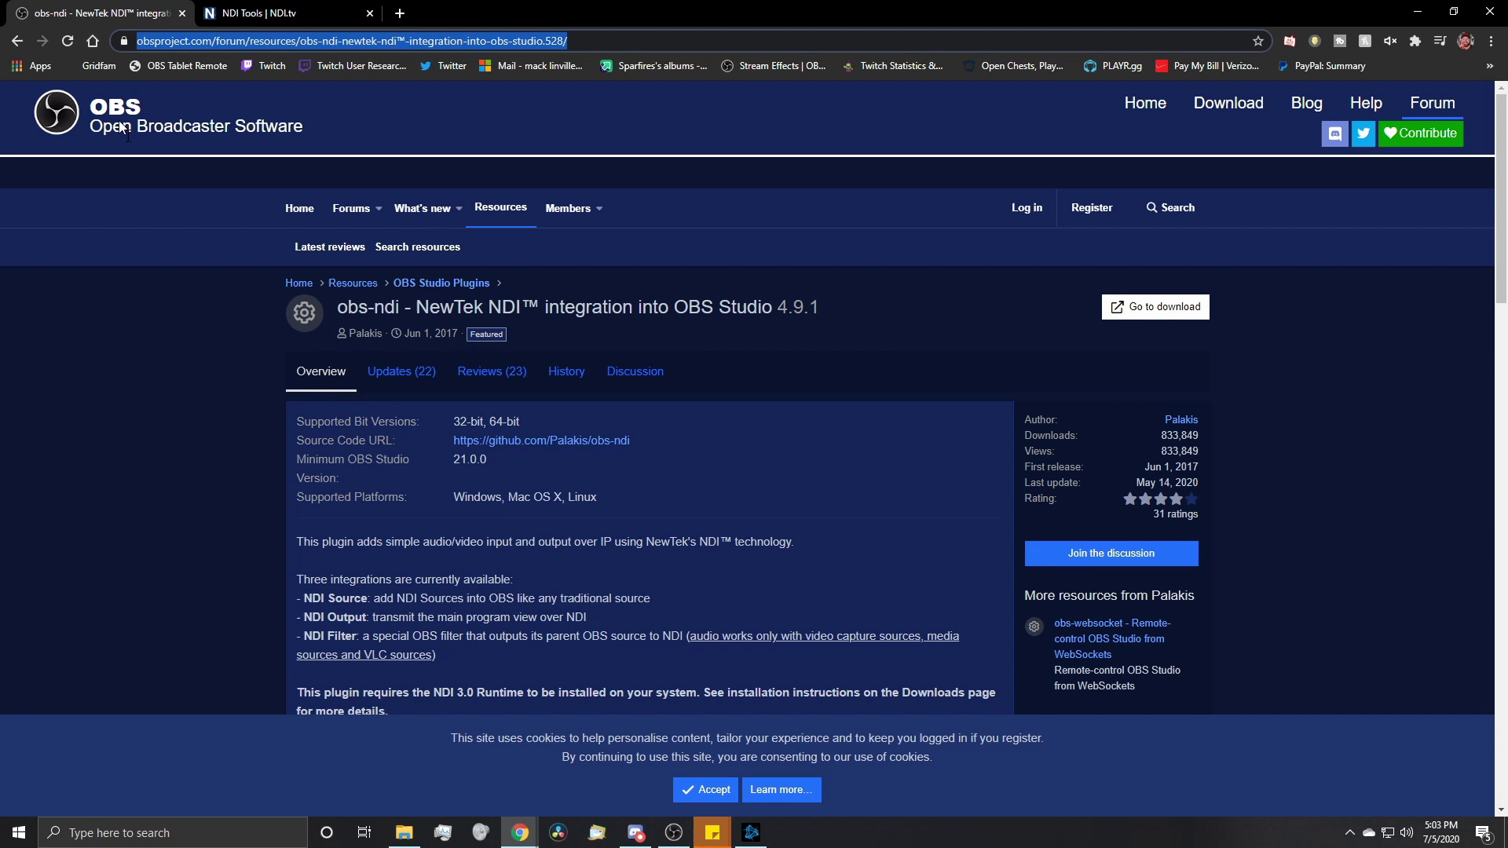
click(1125, 311)
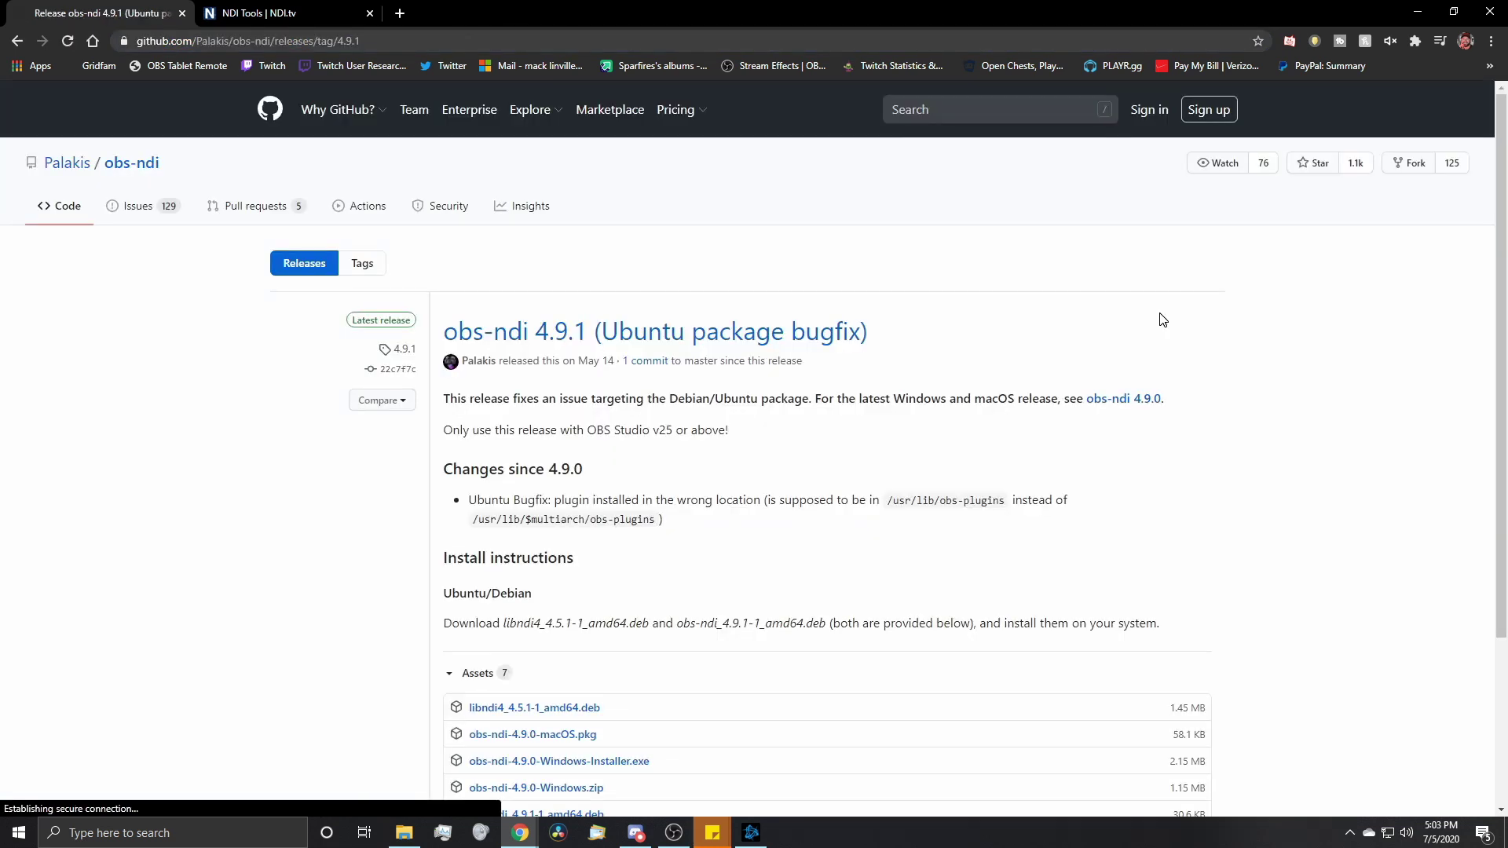
Highlight the obs-ndi-4.9.0-Windows-Installer.exe asset name and cancel the Save As dialog without downloading
scroll(871, 306, down, 3)
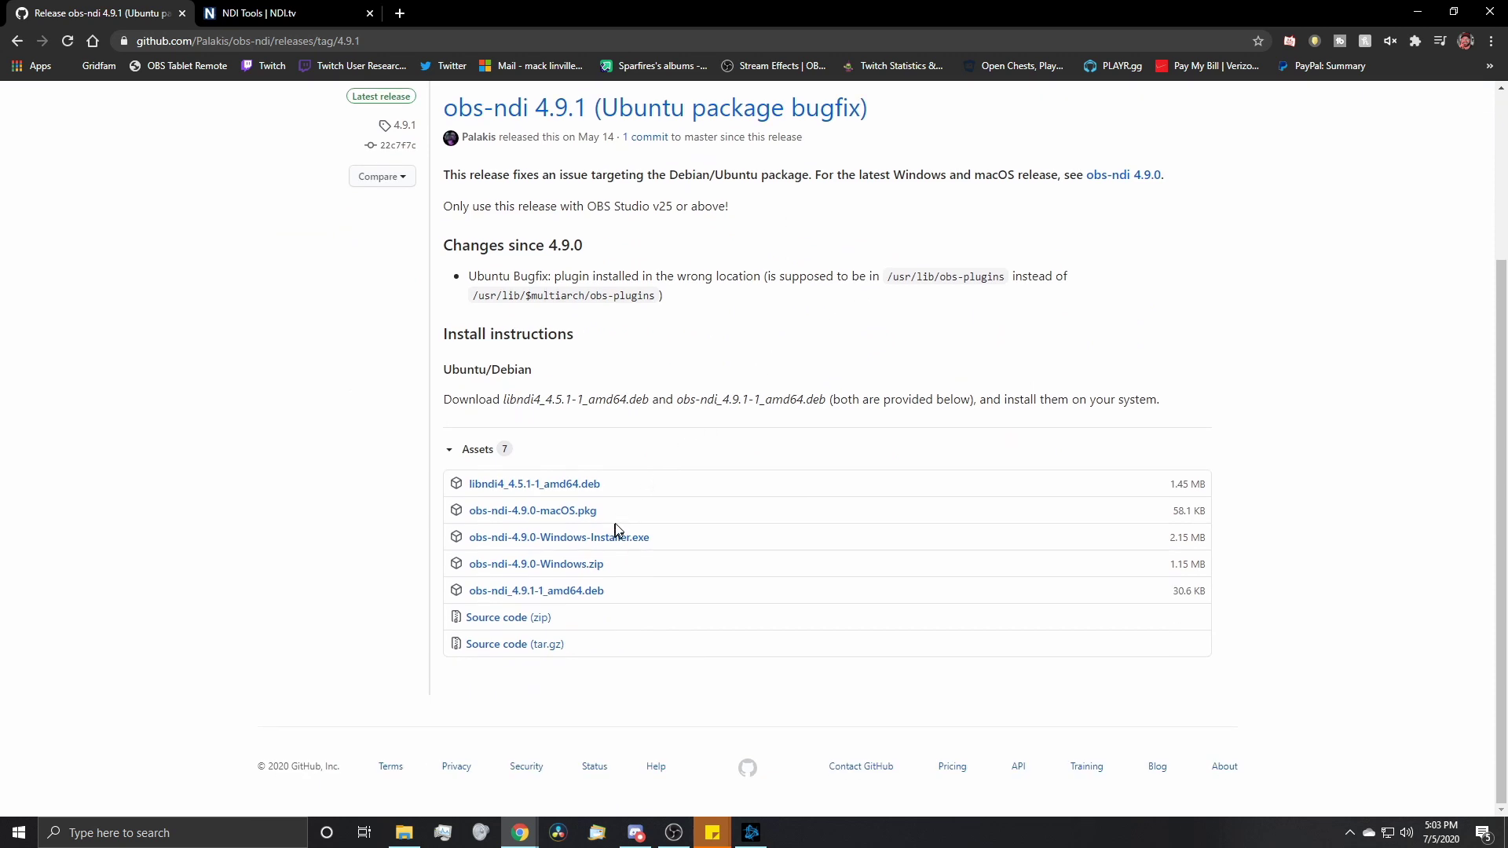
drag(676, 542, 507, 540)
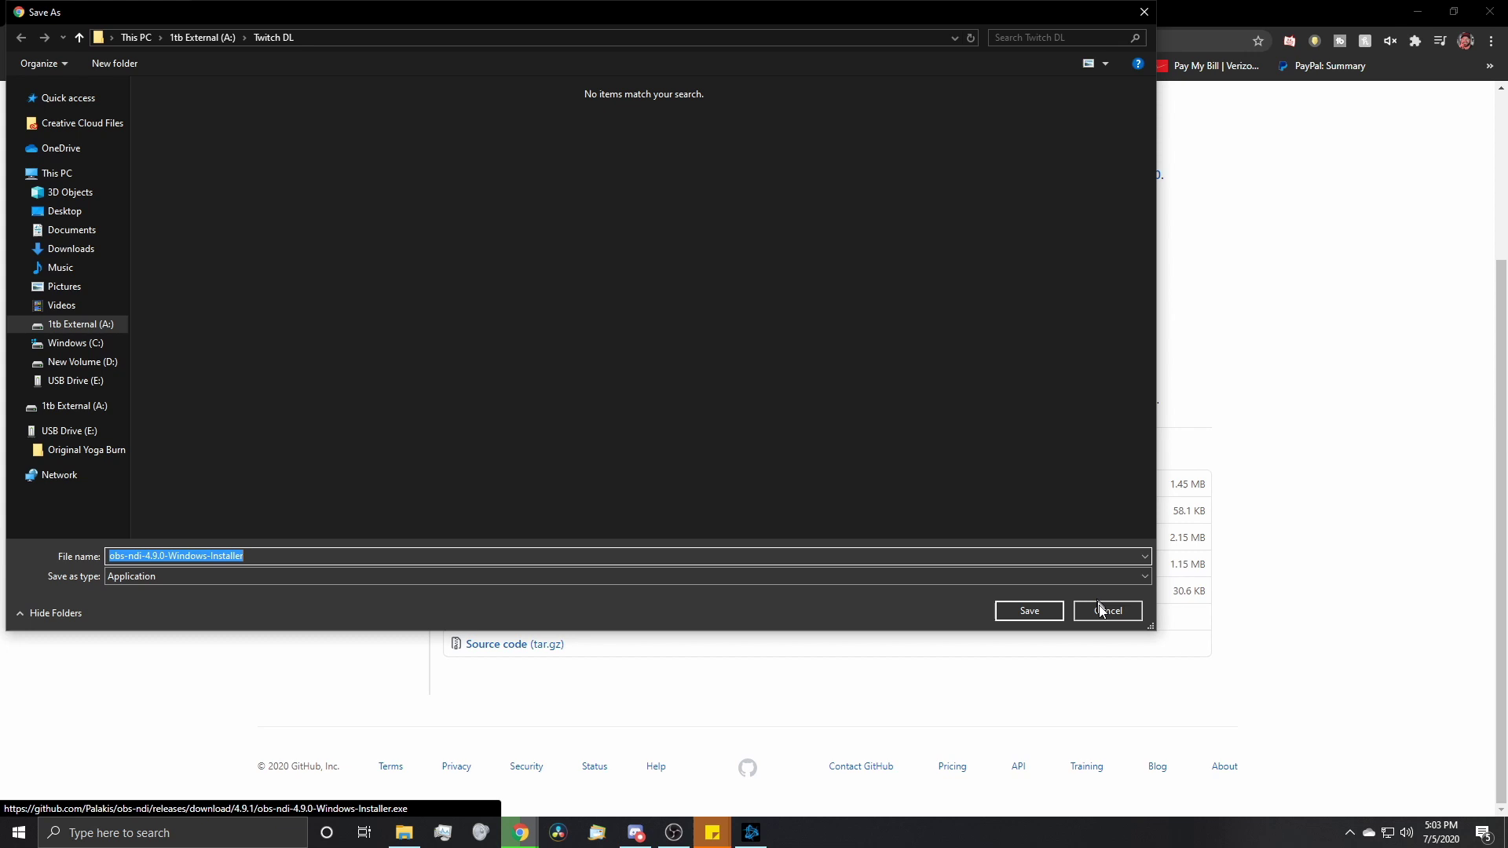
click(1106, 611)
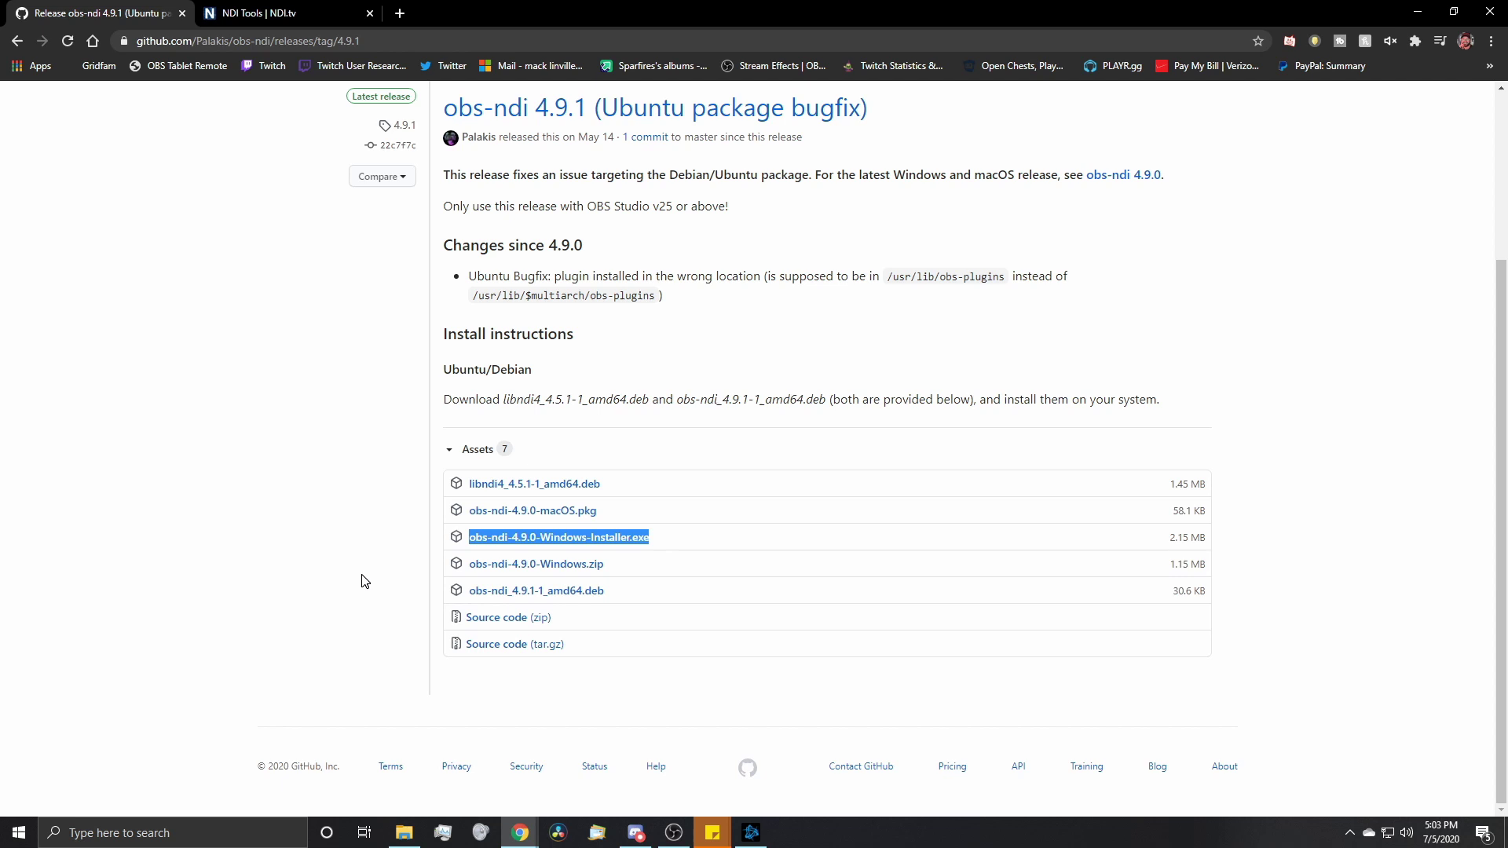
On the ndi.tv NDI Tools page, open the Windows download form, then close it
click(274, 20)
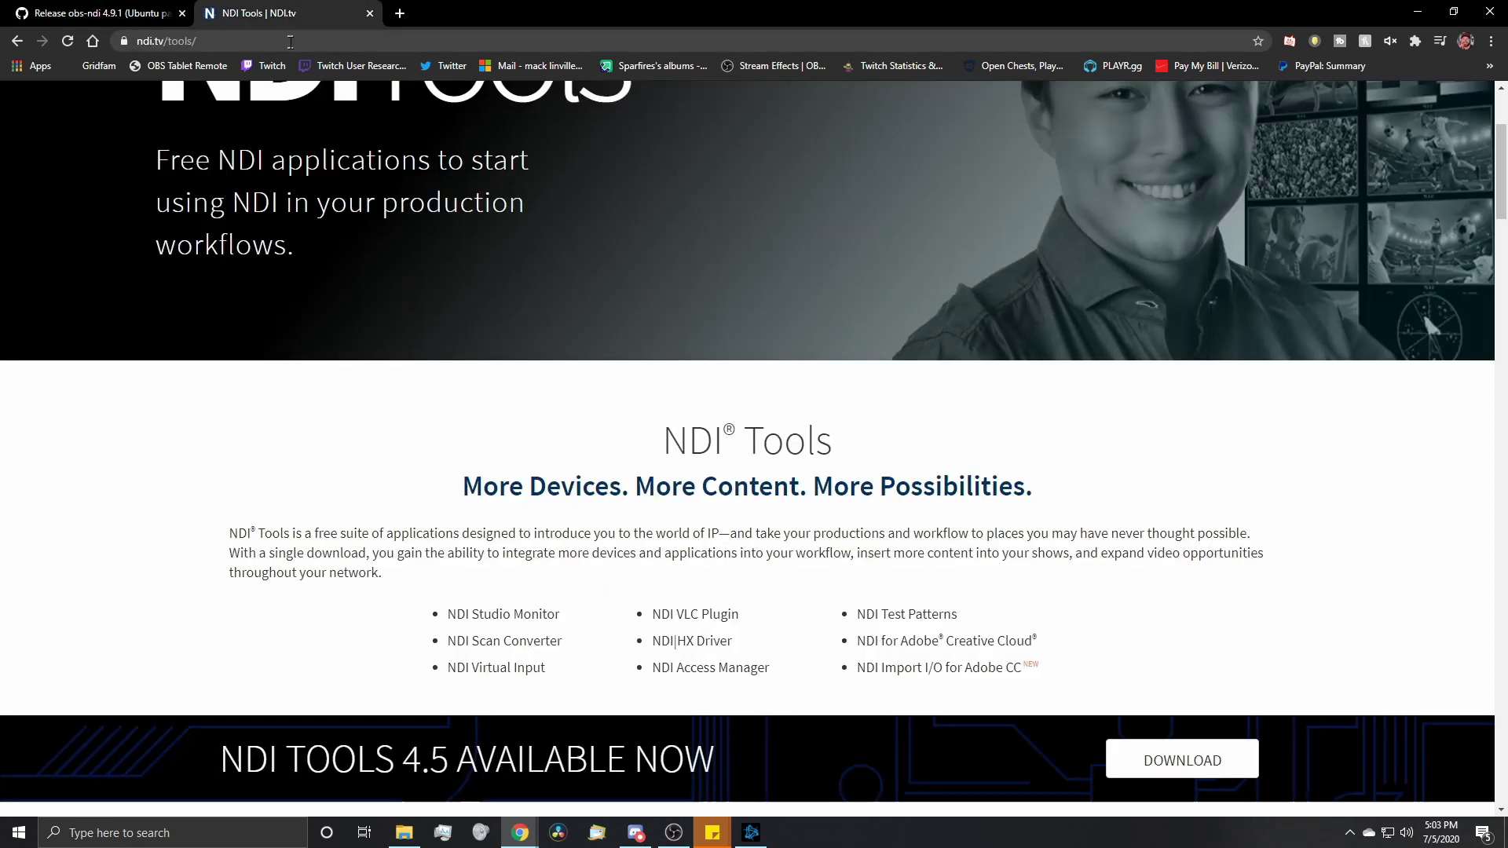
click(256, 44)
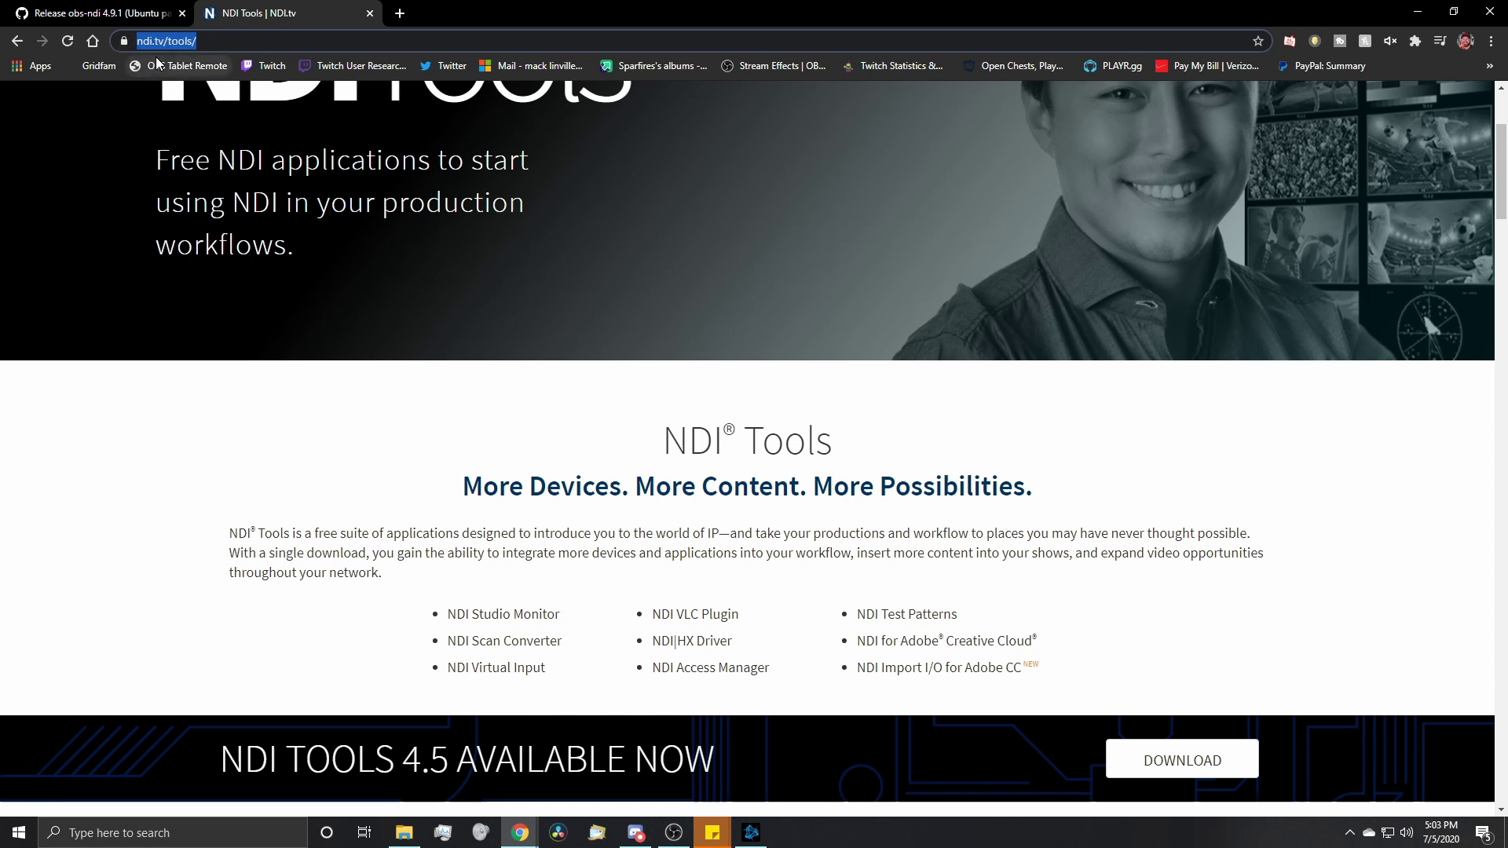
scroll(963, 337, down, 4)
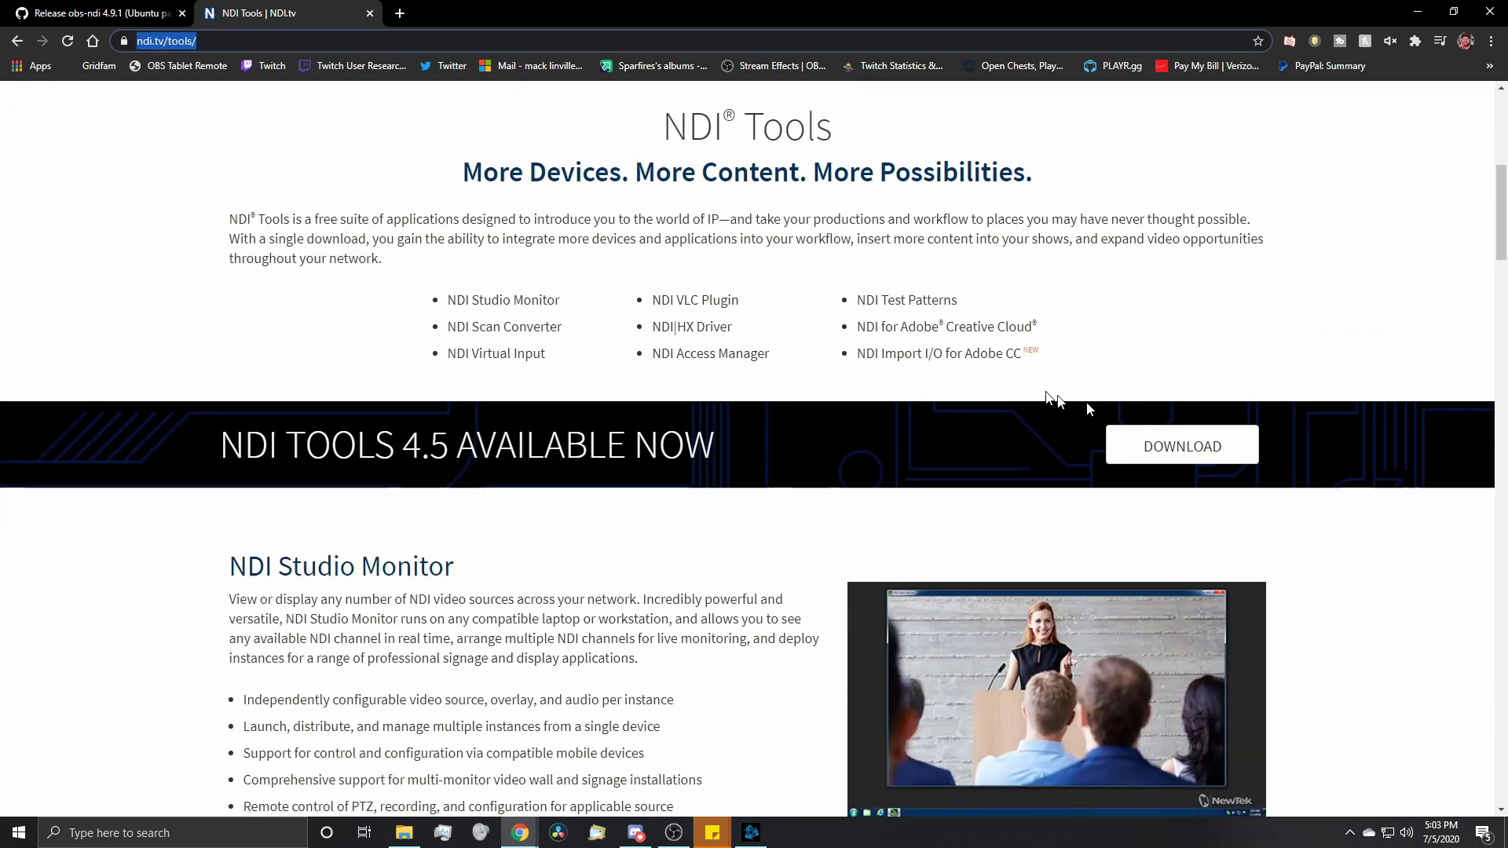
click(1178, 465)
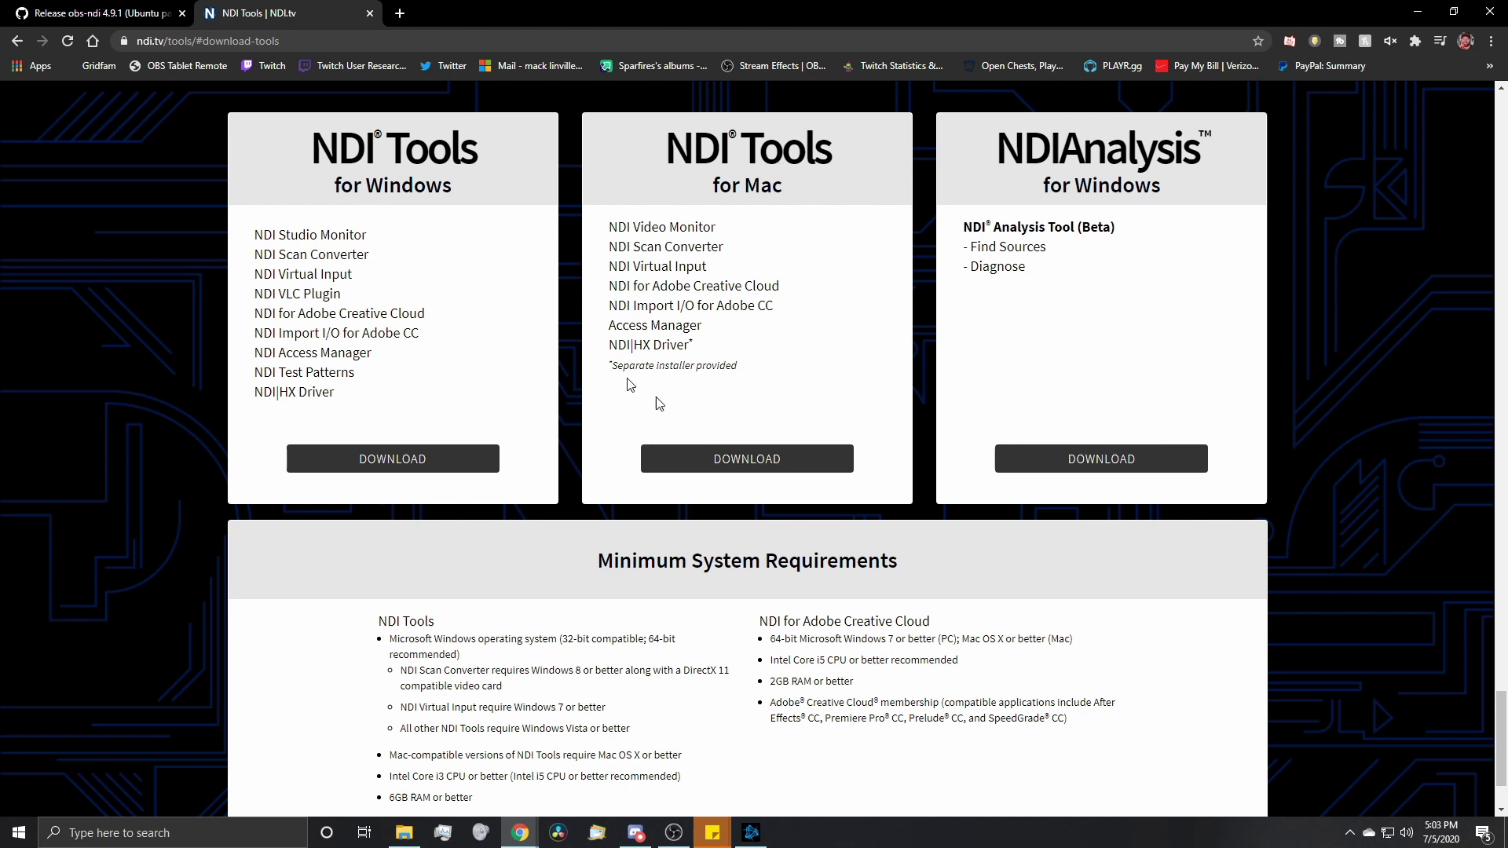
click(459, 463)
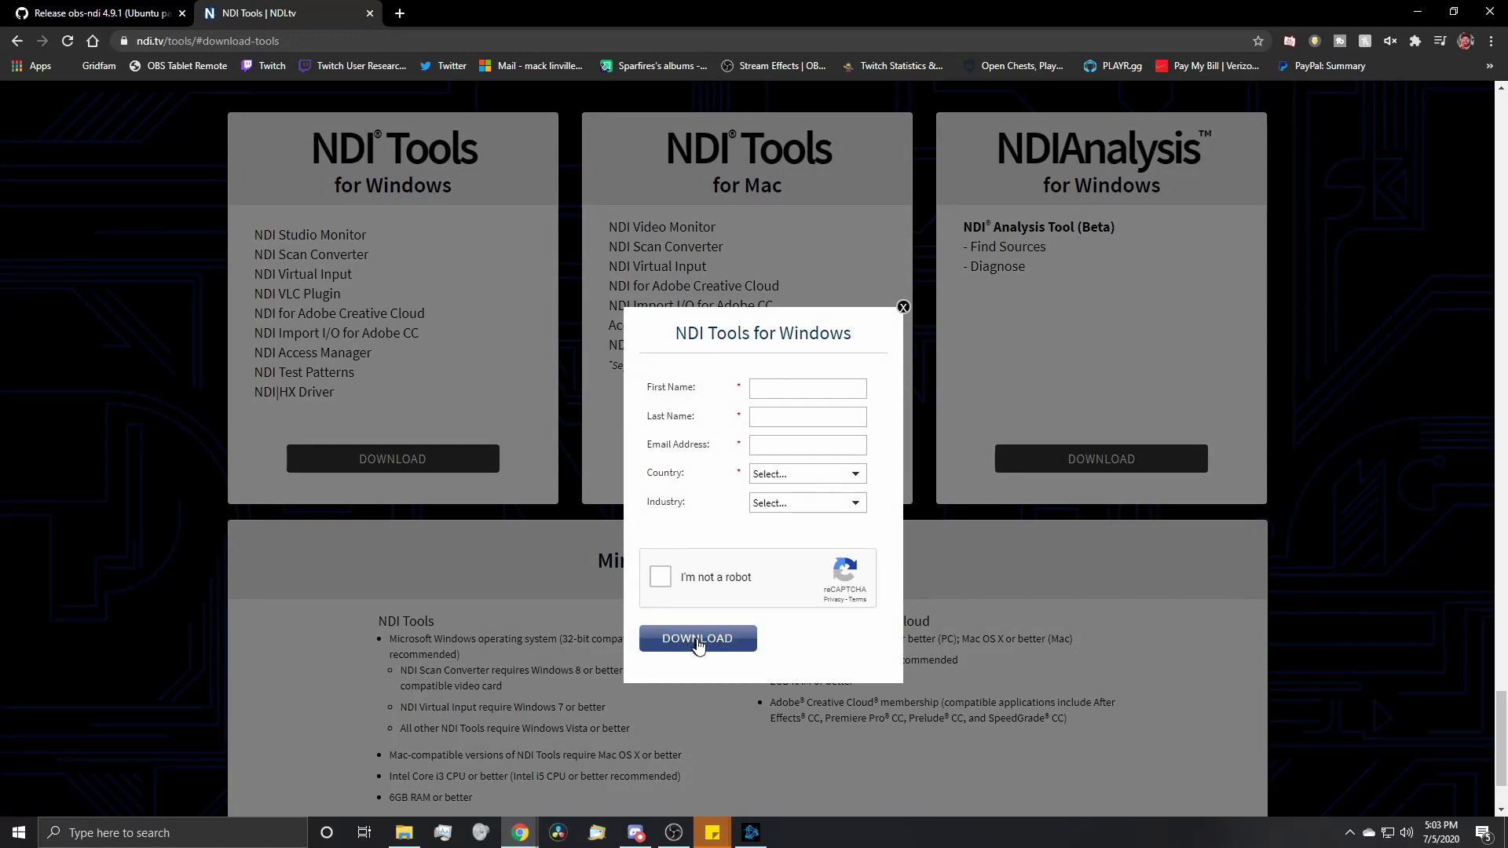
click(903, 307)
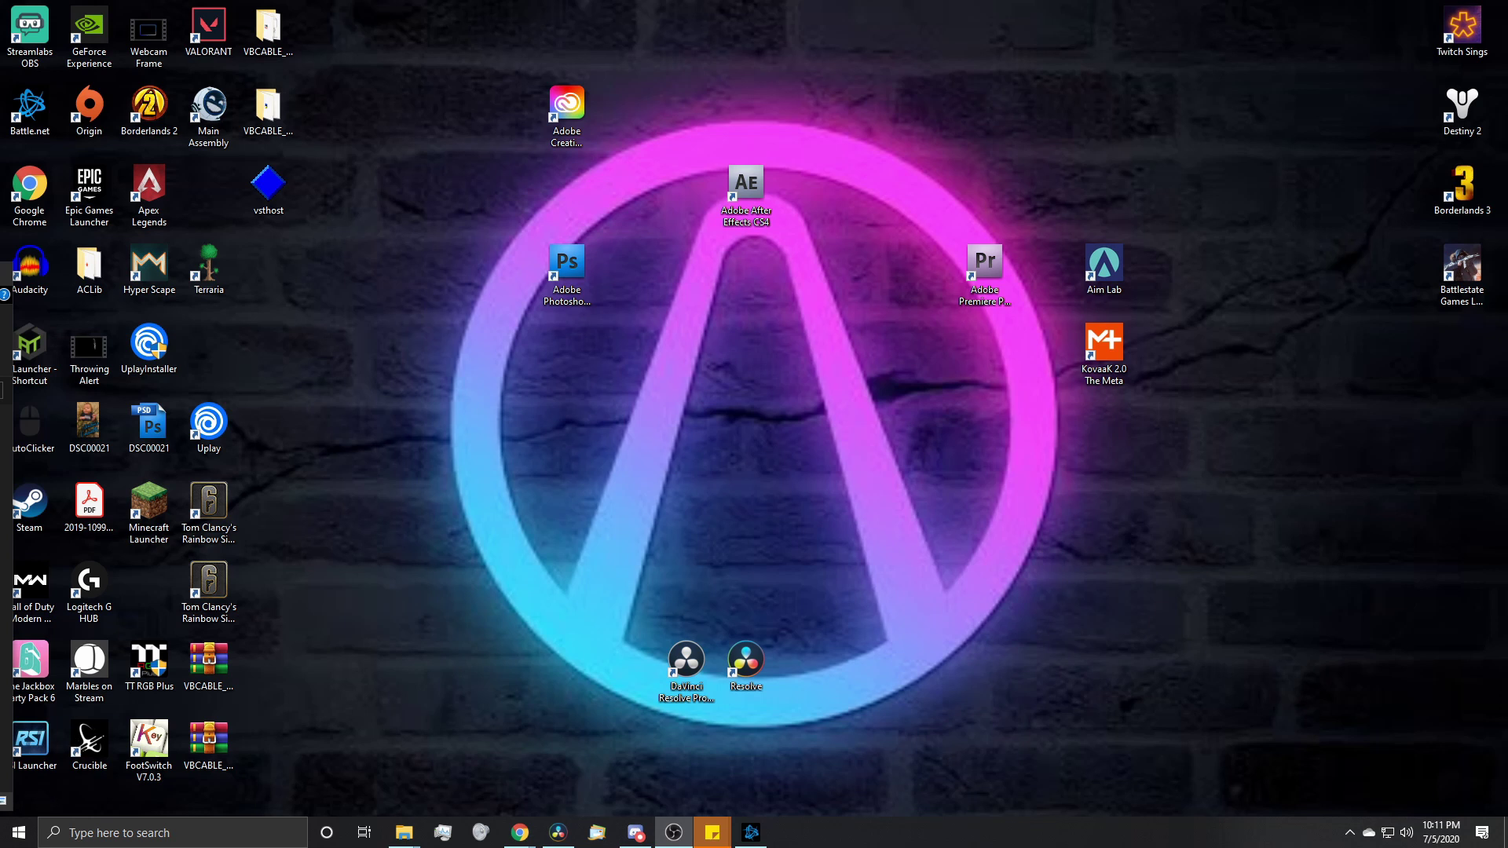
Launch Scan Converter from the Start menu's NewTek NDI 3.8 Tools folder and reveal the hidden tray icons
click(19, 833)
scroll(180, 689, down, 1)
scroll(179, 683, down, 10)
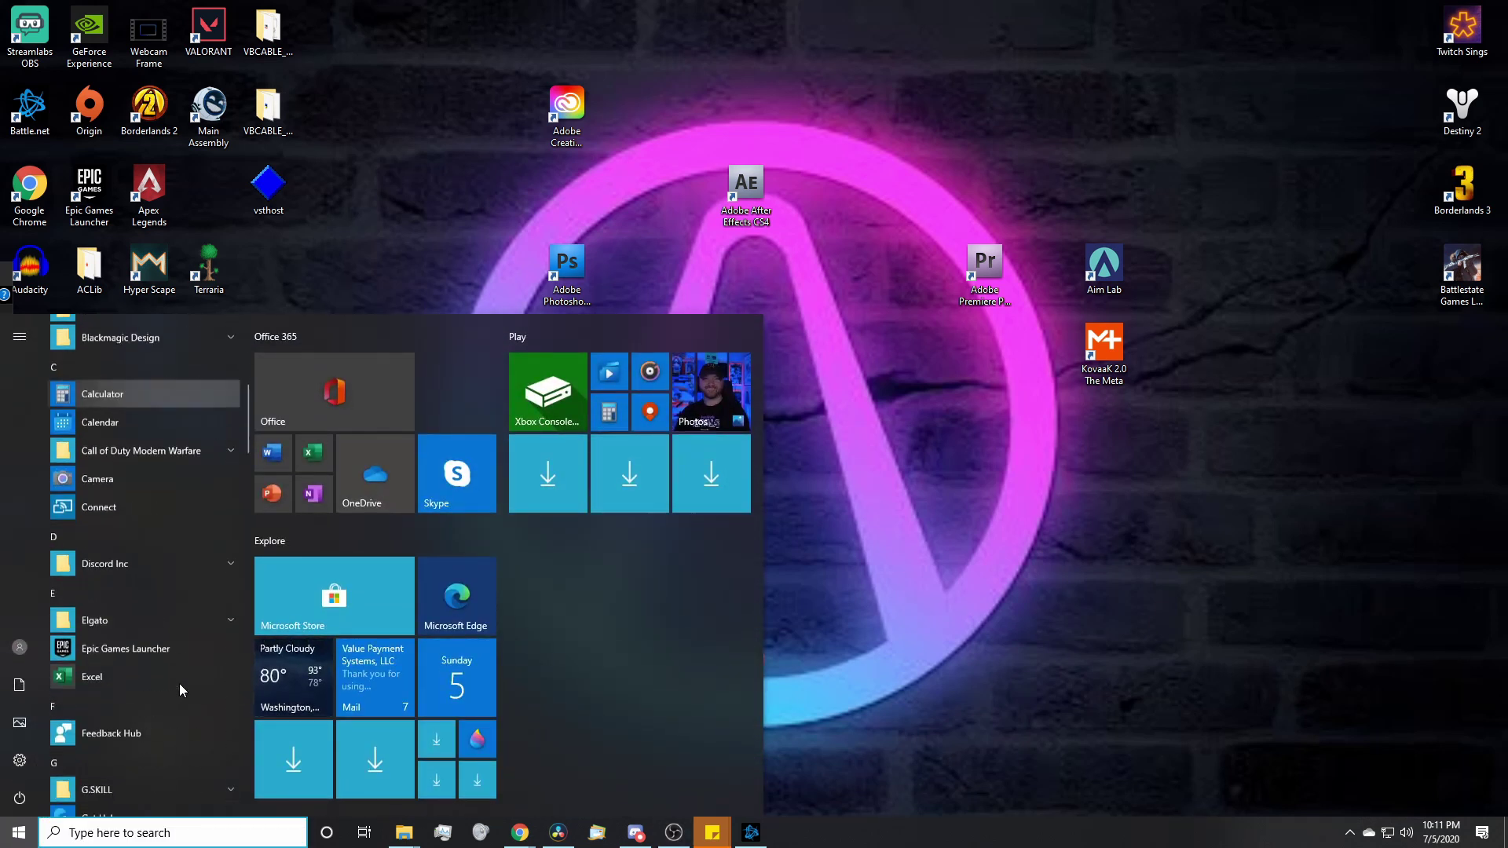
scroll(179, 684, down, 5)
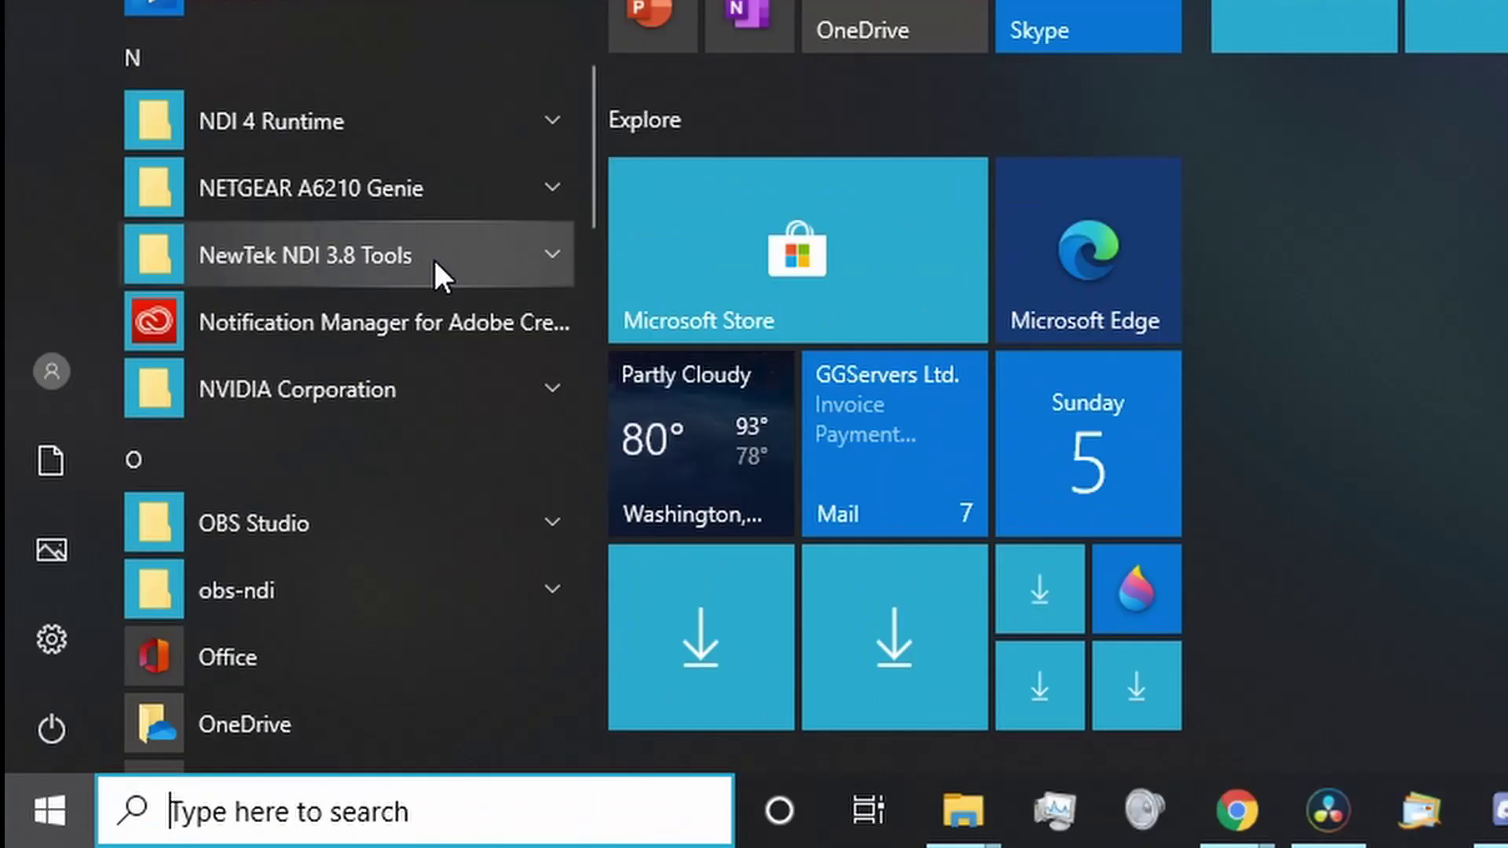
click(433, 259)
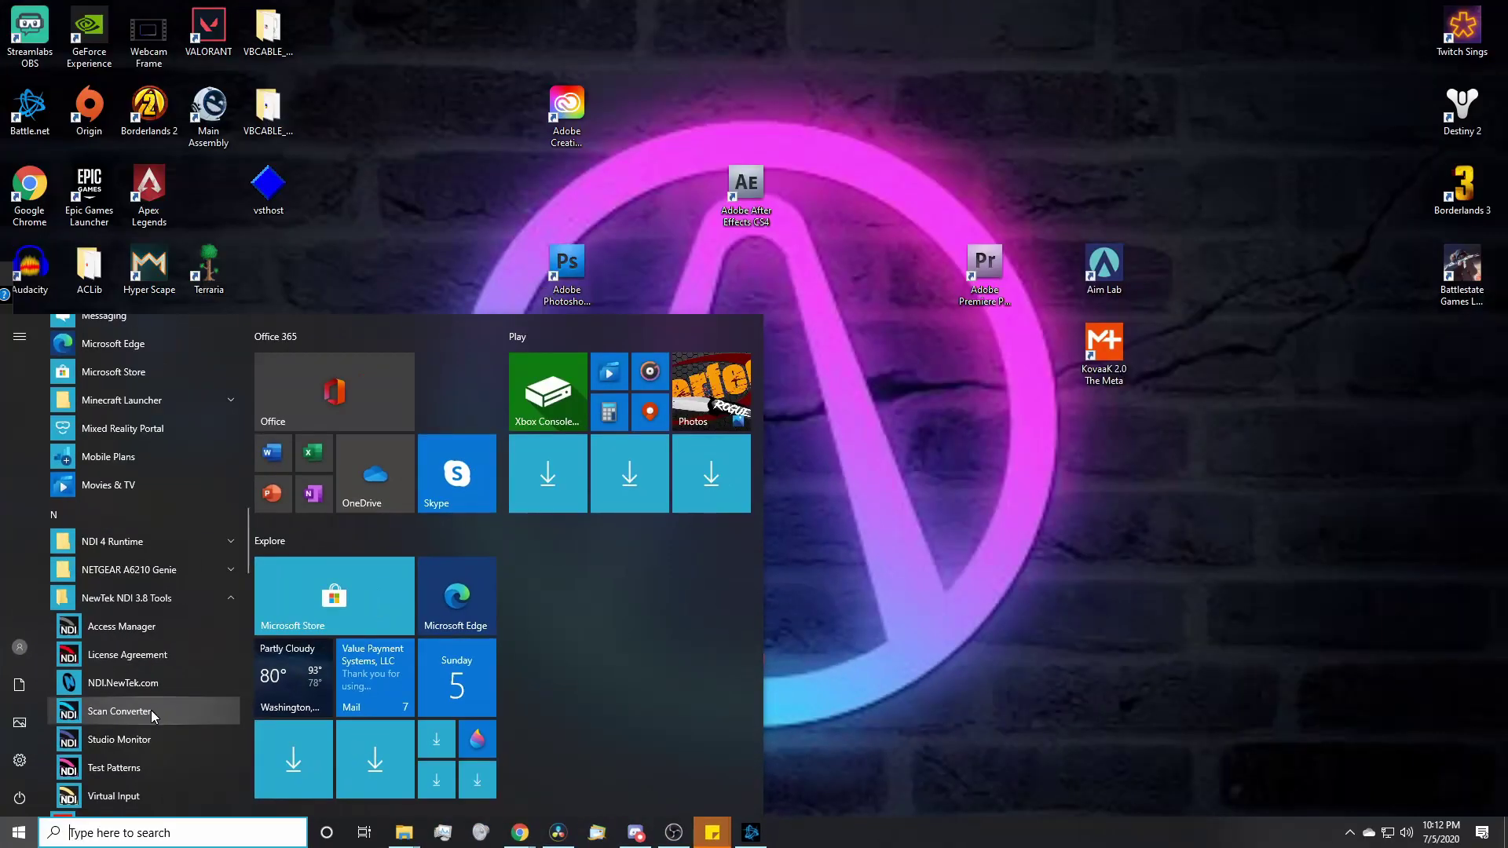
click(340, 519)
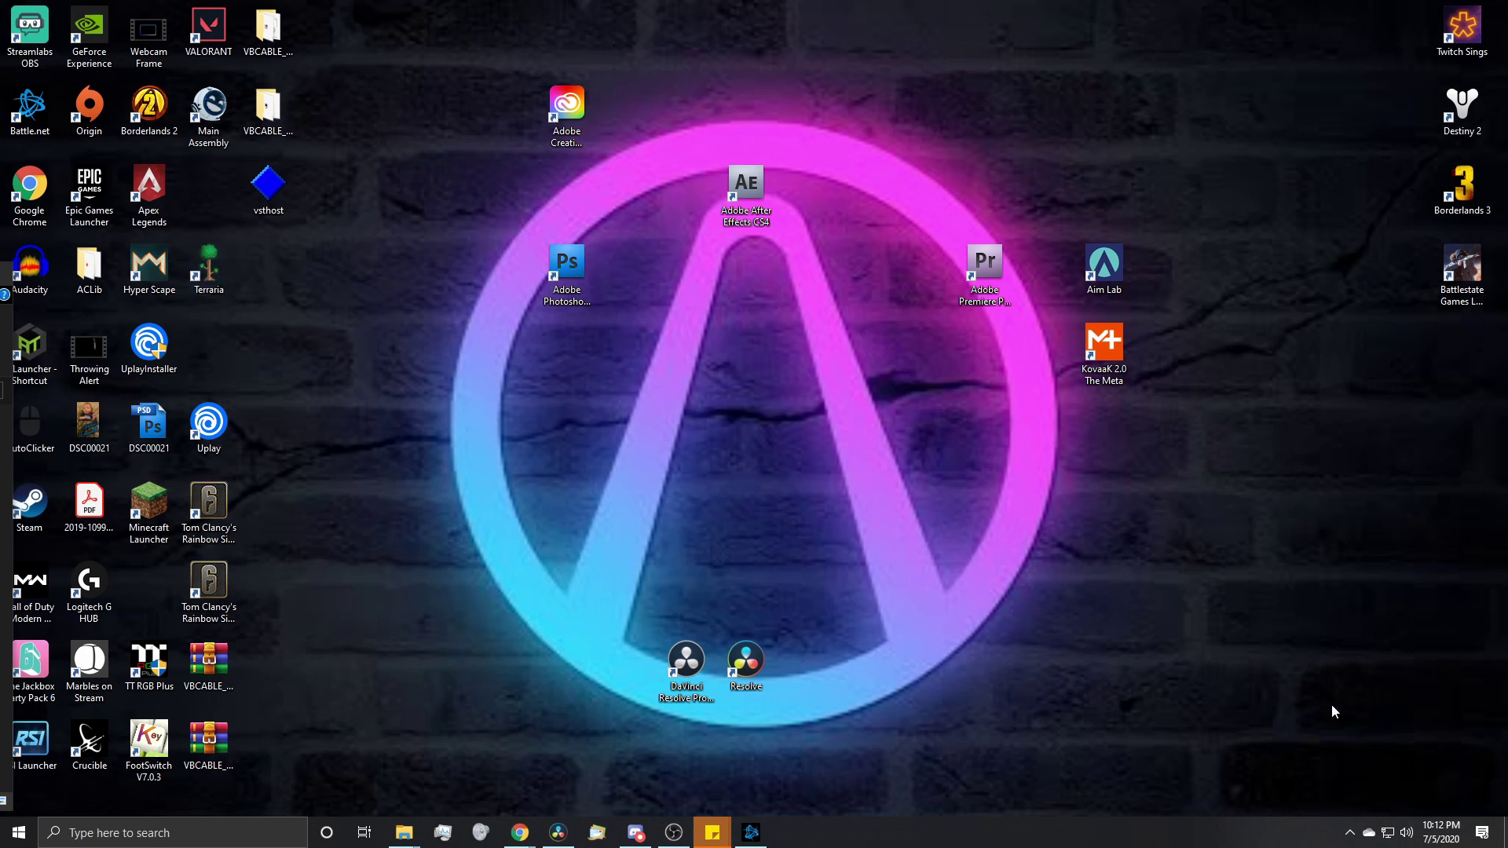
click(1351, 834)
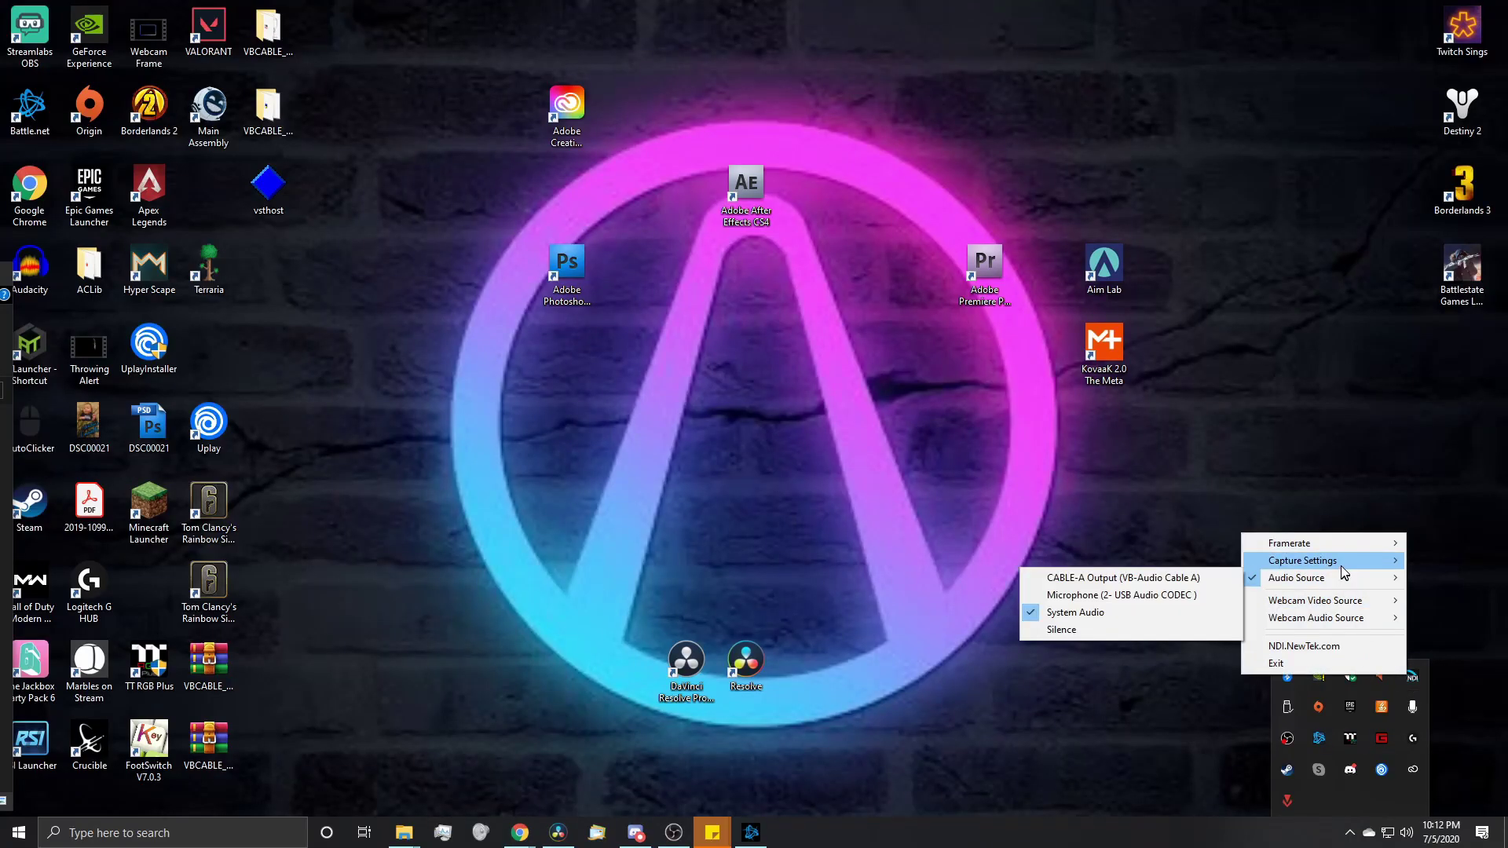
Reposition the Scan Converter's region-of-interest frame over the desktop and close it
mouse_move(1342, 567)
click(1224, 582)
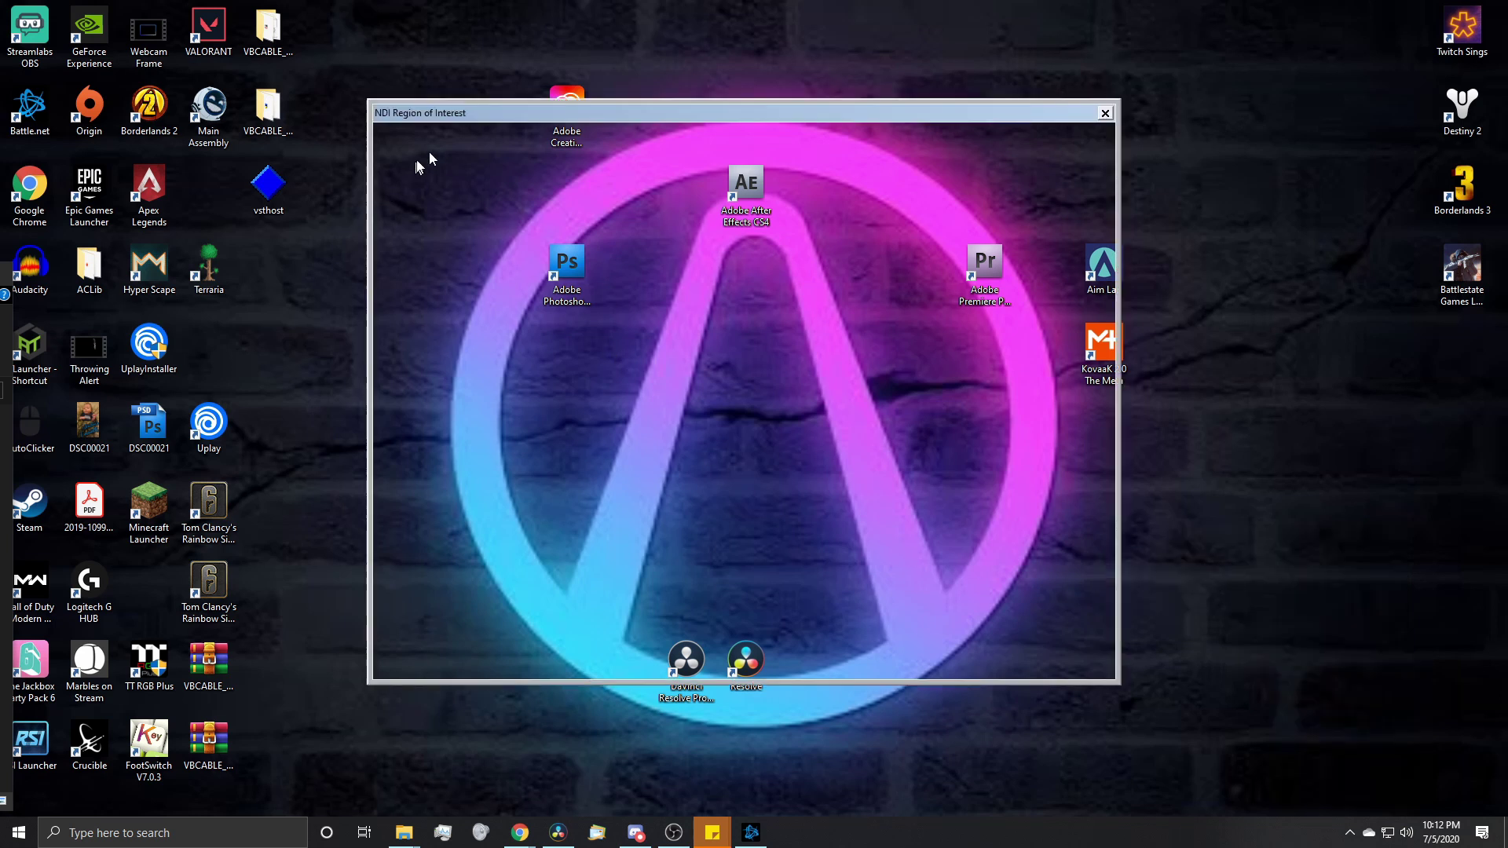
mouse_move(605, 114)
mouse_down()
mouse_move(876, 240)
mouse_move(601, 106)
mouse_move(648, 52)
mouse_move(719, 218)
mouse_move(596, 121)
mouse_up()
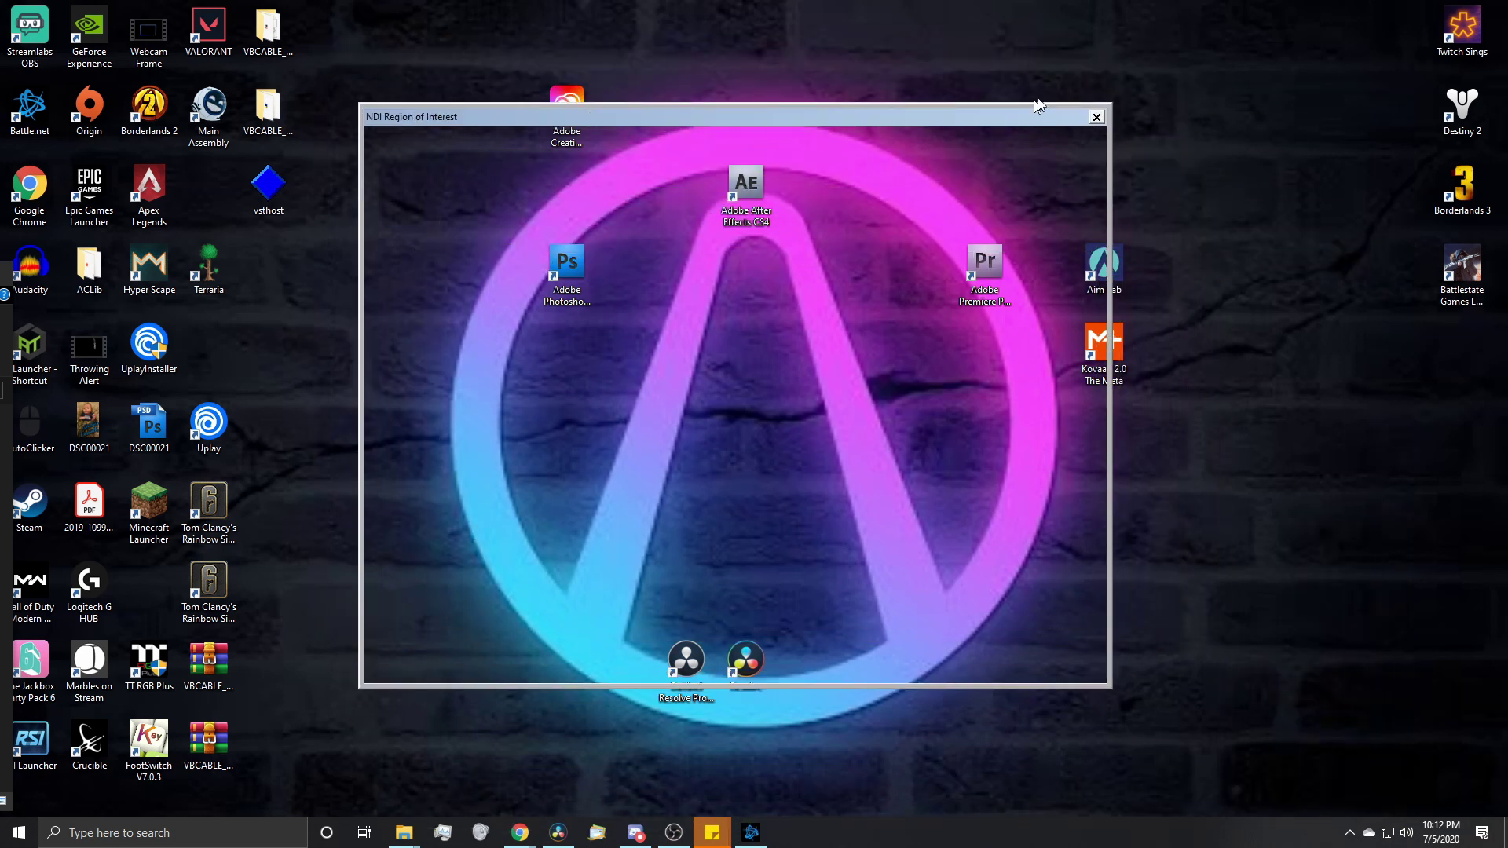
click(1097, 117)
Toggle Region of Interest in the Scan Converter's capture settings, keeping System Audio as the audio source
click(1349, 833)
right_click(1412, 677)
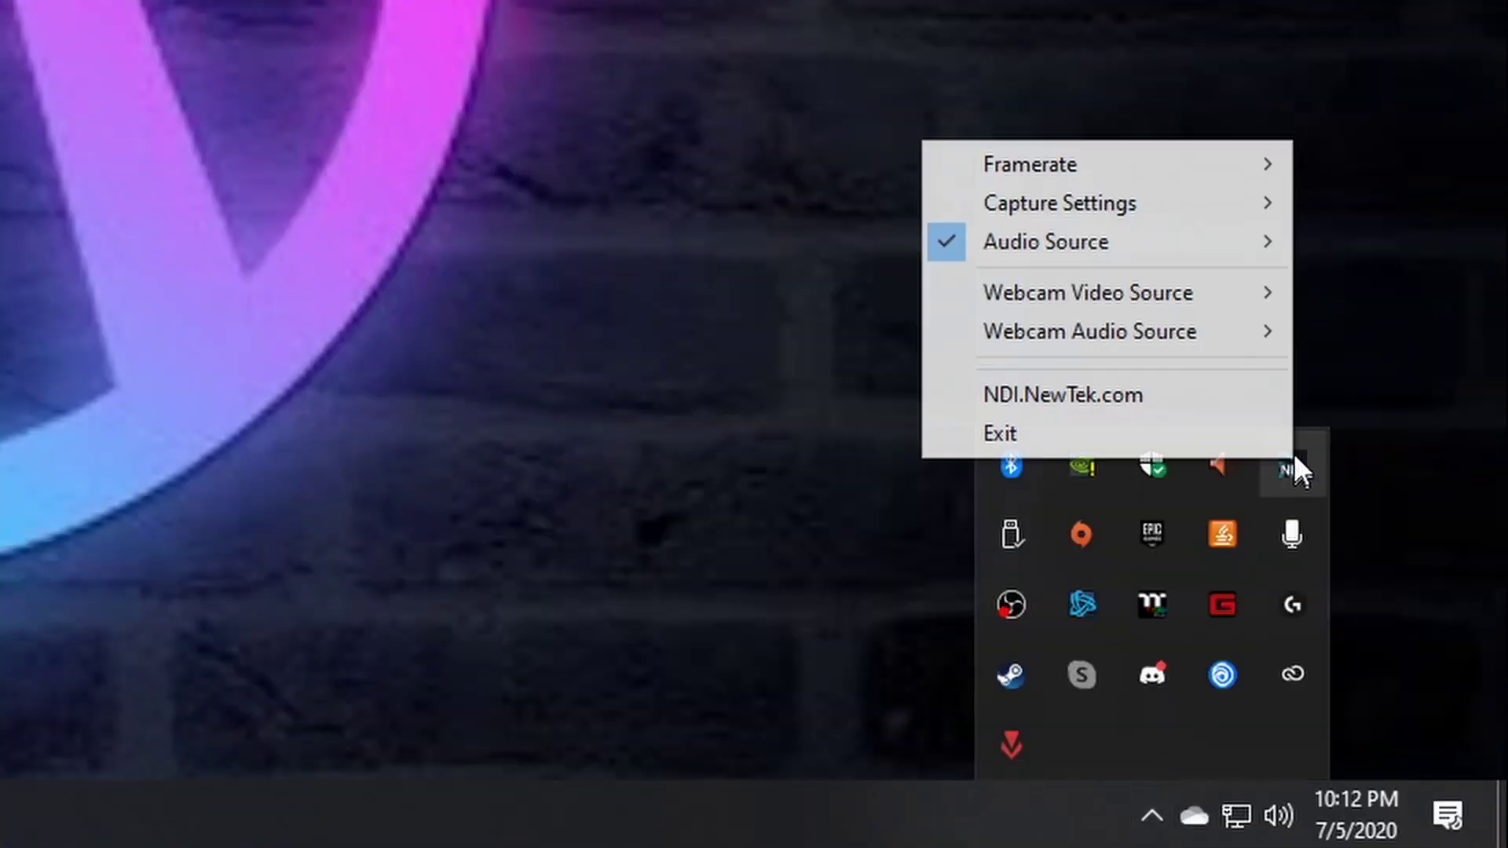
mouse_move(1132, 203)
click(814, 203)
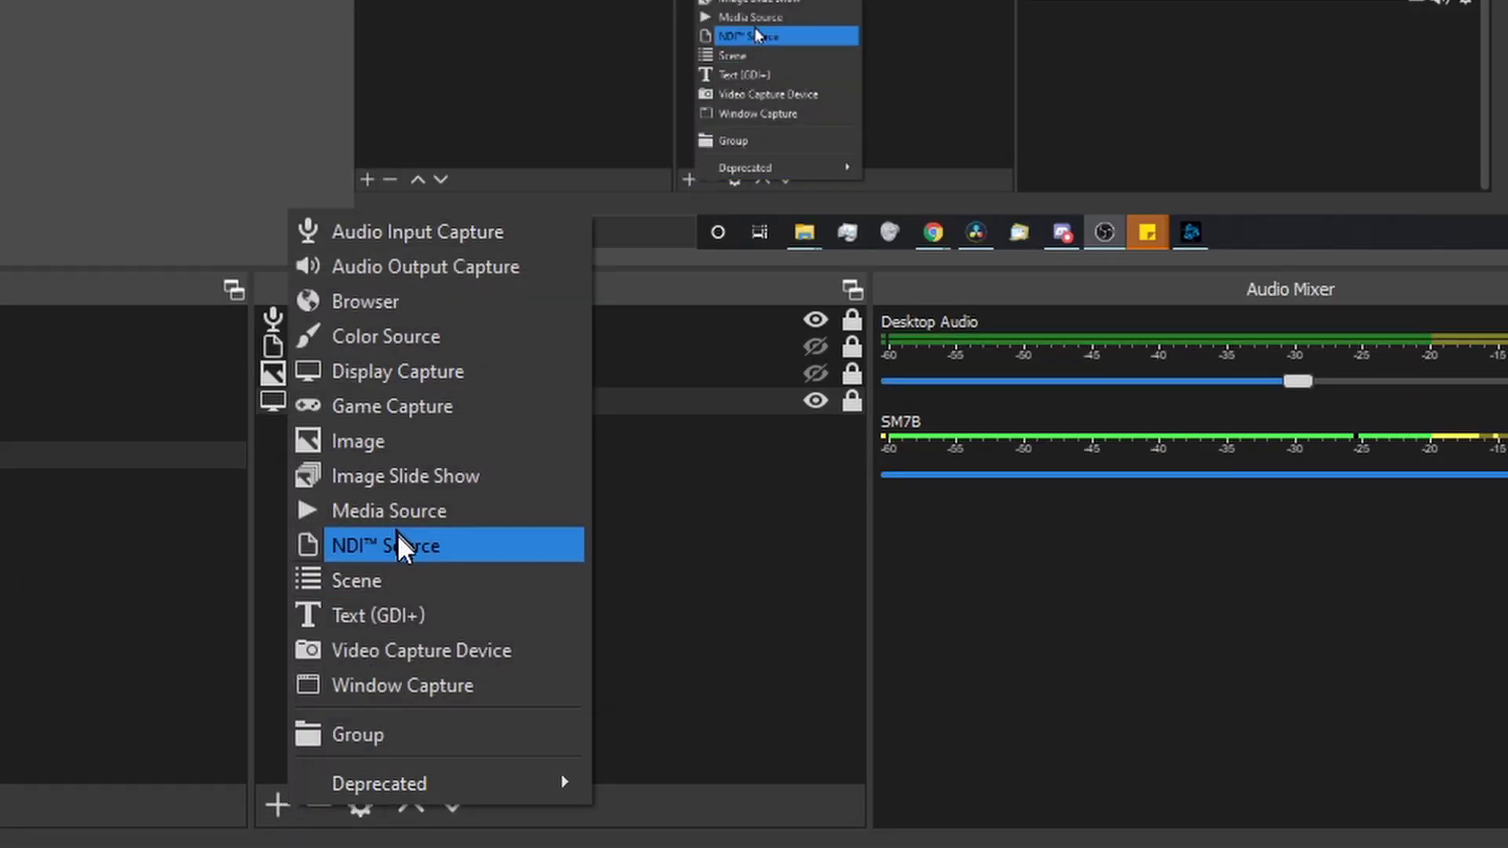
Add an NDI™ Source to the scene, keeping its default name
click(460, 548)
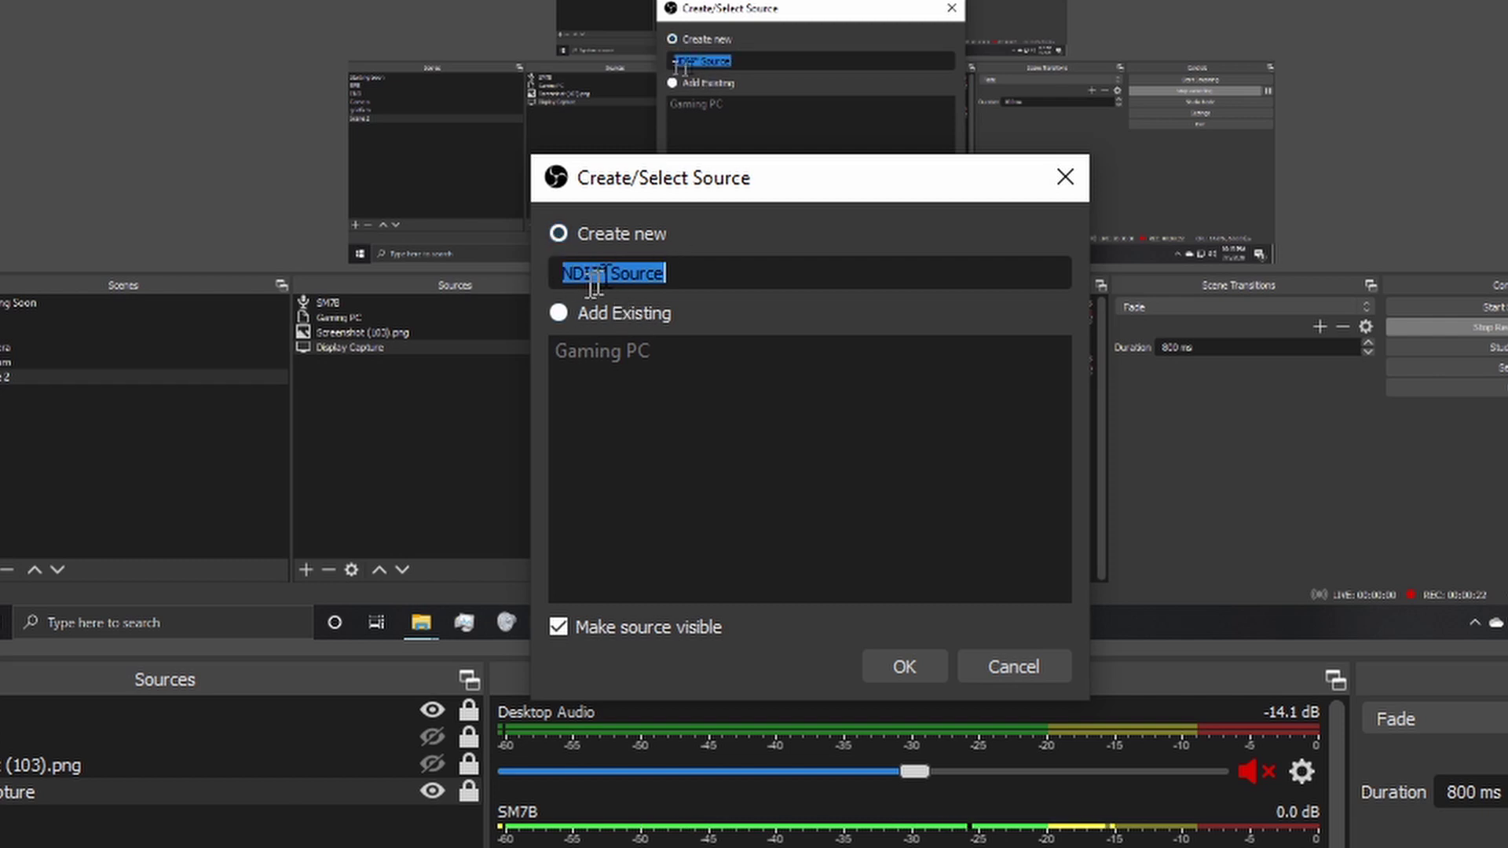
click(901, 667)
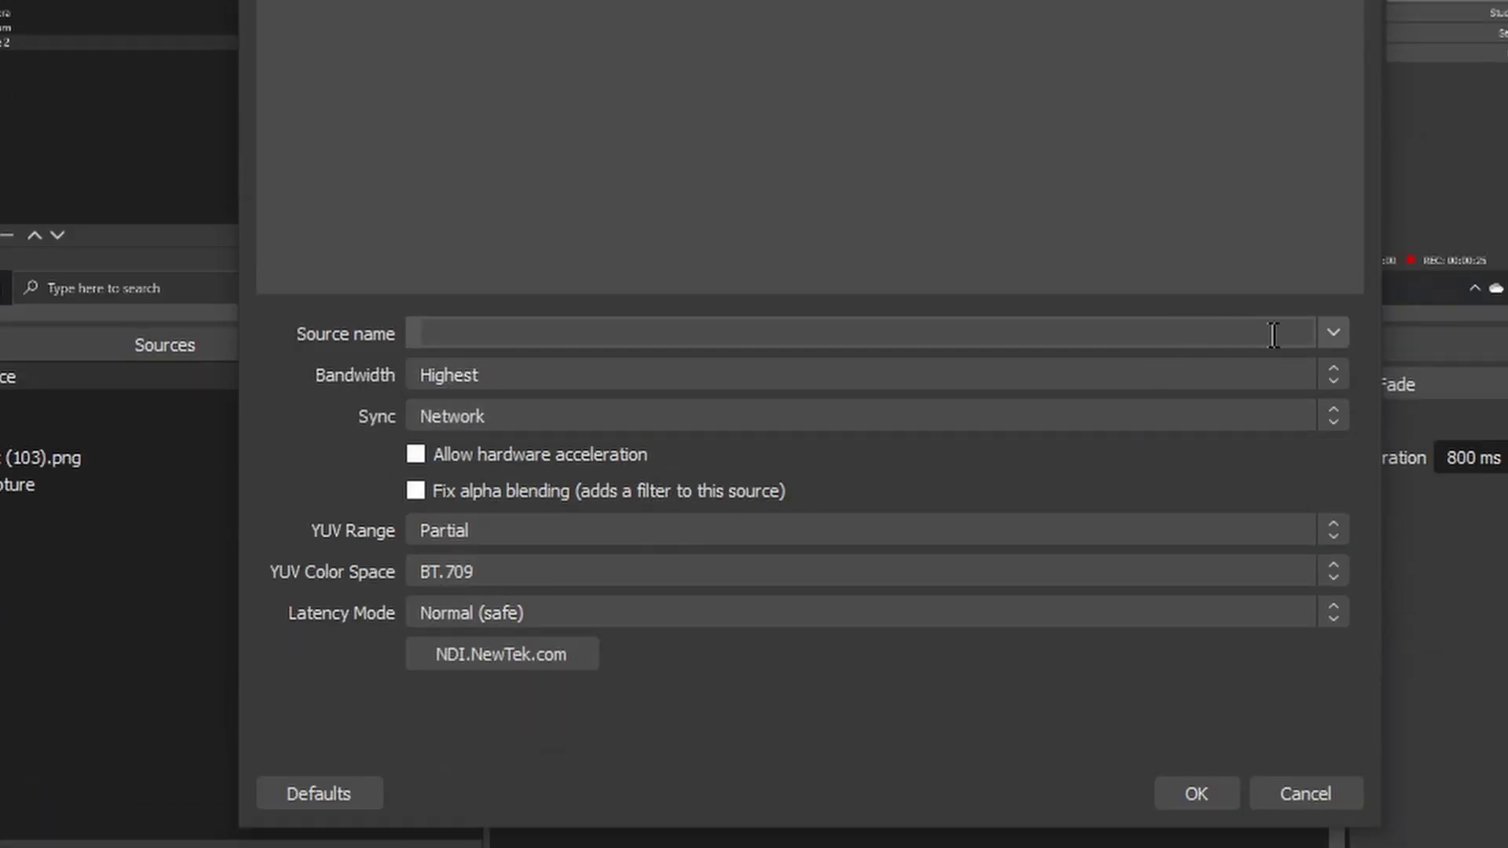
Receive DESKTOP-G6TAR6D (NVIDIA GeForce GTX 1080 1) at Highest bandwidth with Source Timing sync
click(1331, 333)
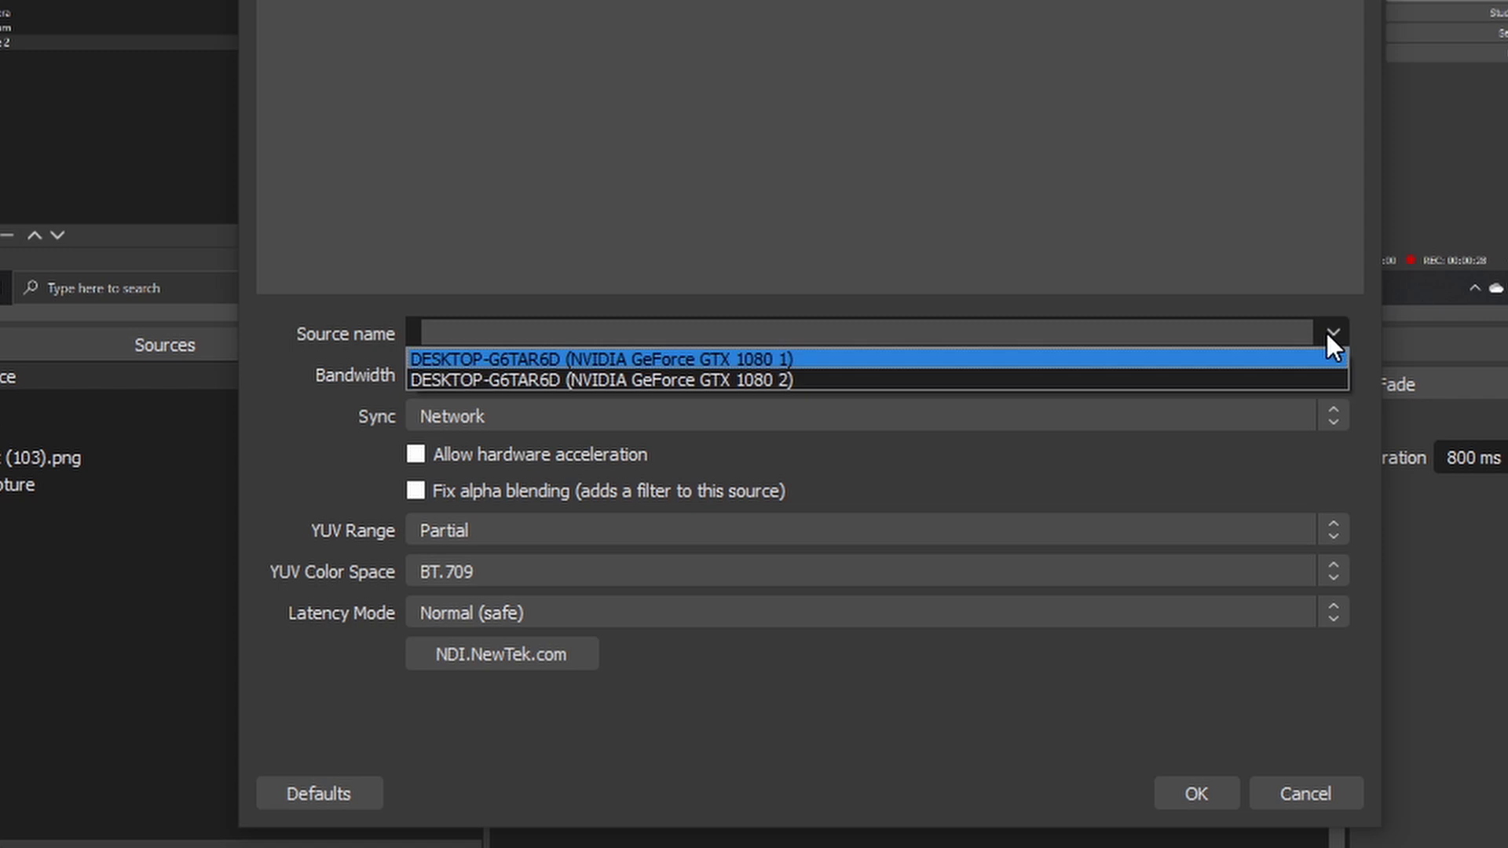
click(814, 358)
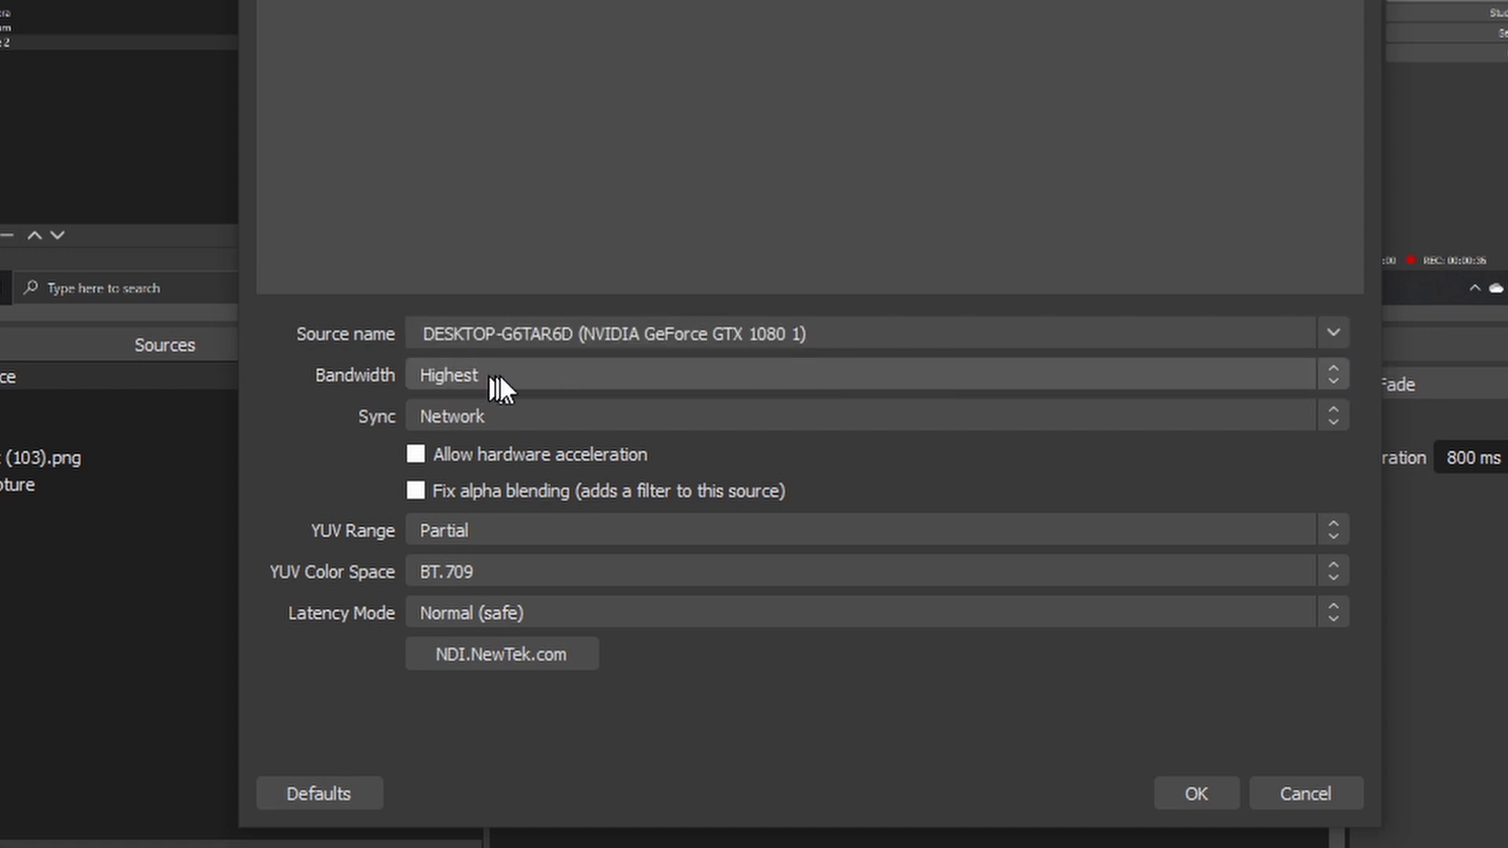
click(572, 373)
click(544, 393)
click(526, 404)
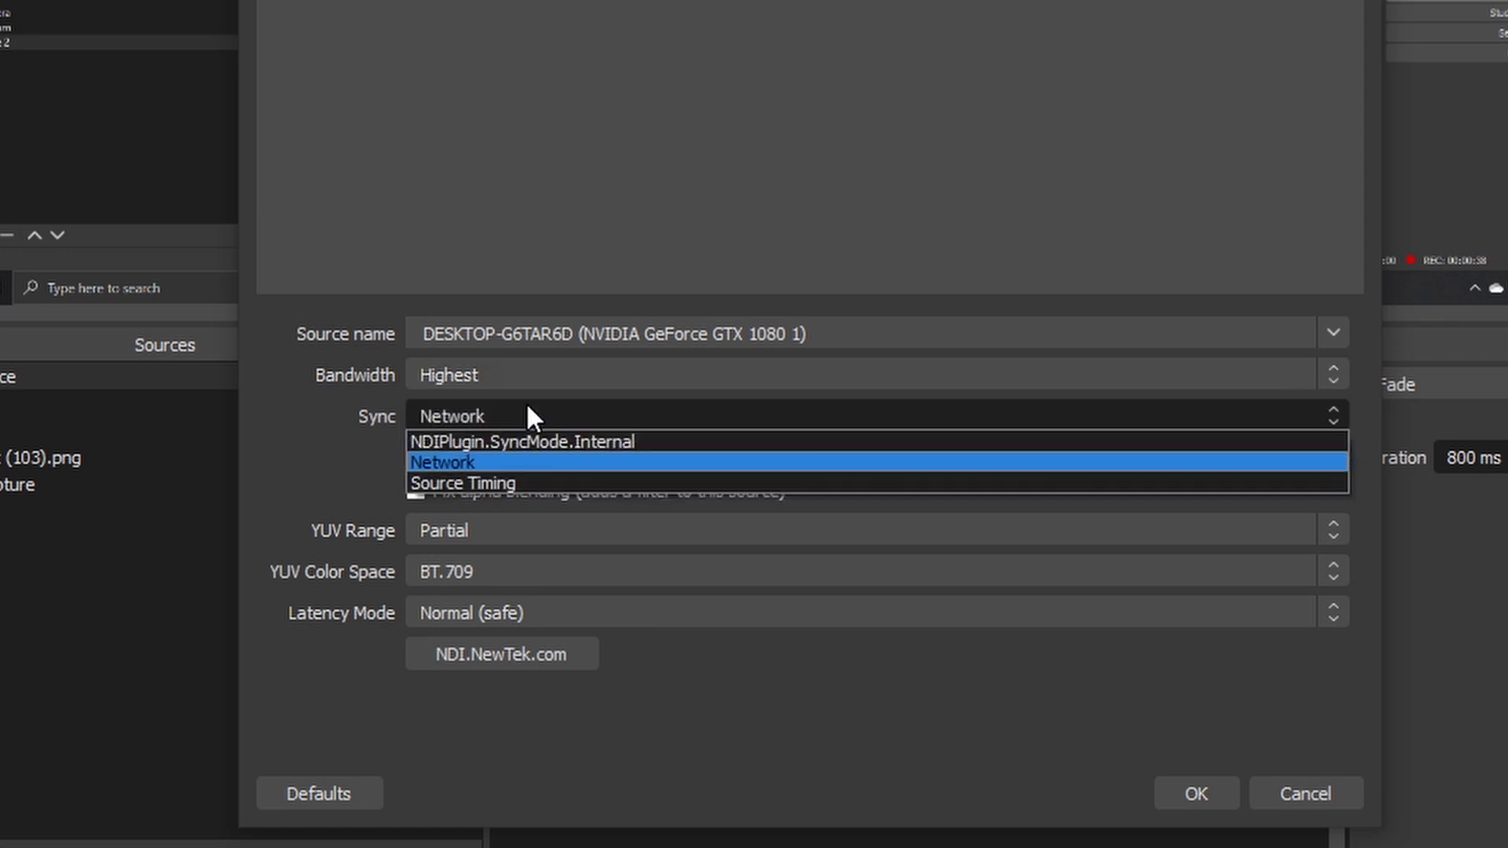
click(541, 375)
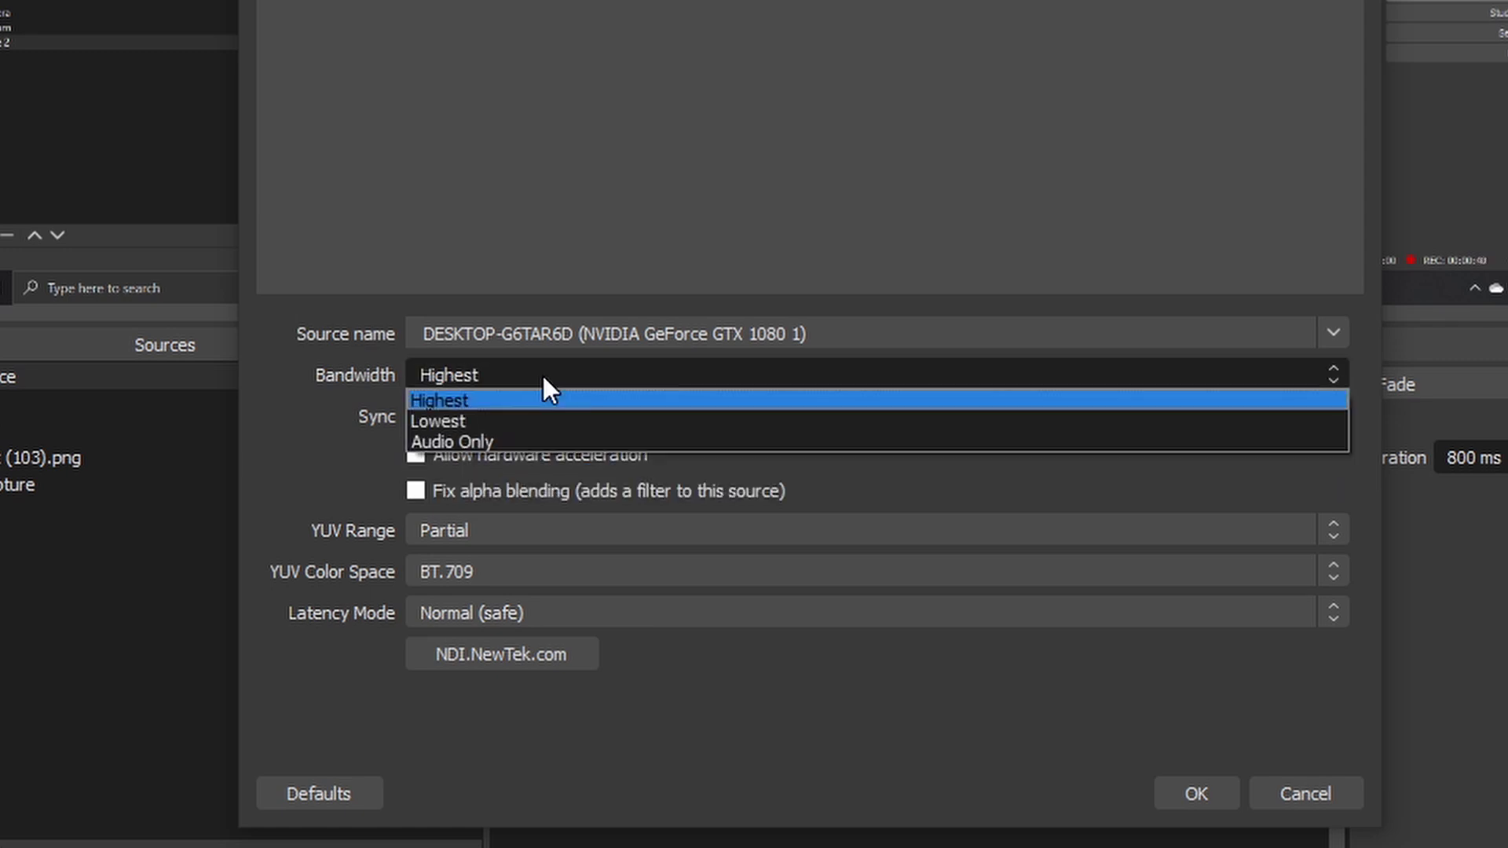
click(316, 403)
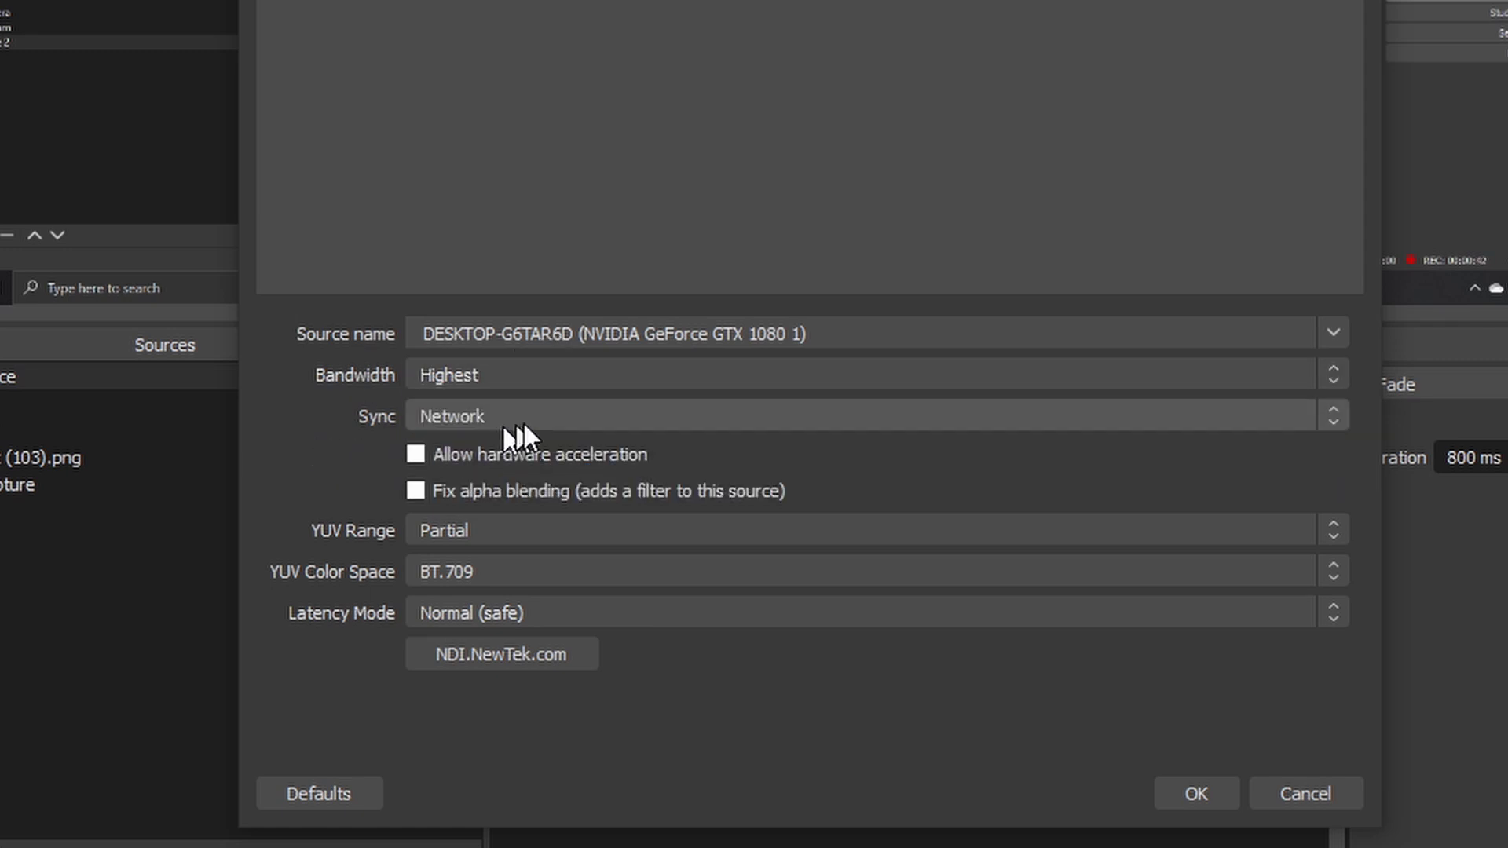
click(543, 418)
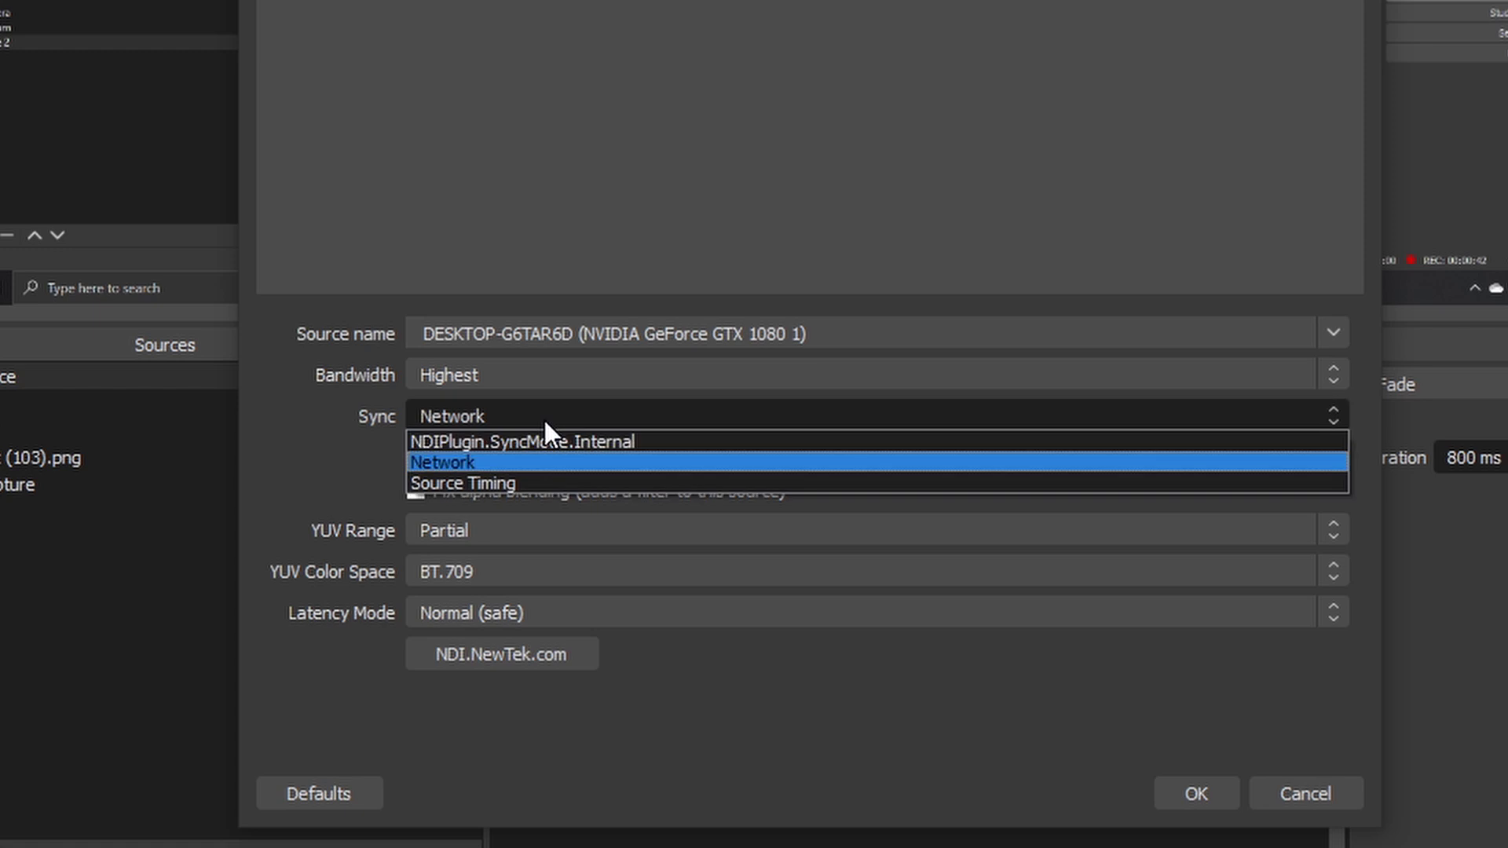
click(542, 482)
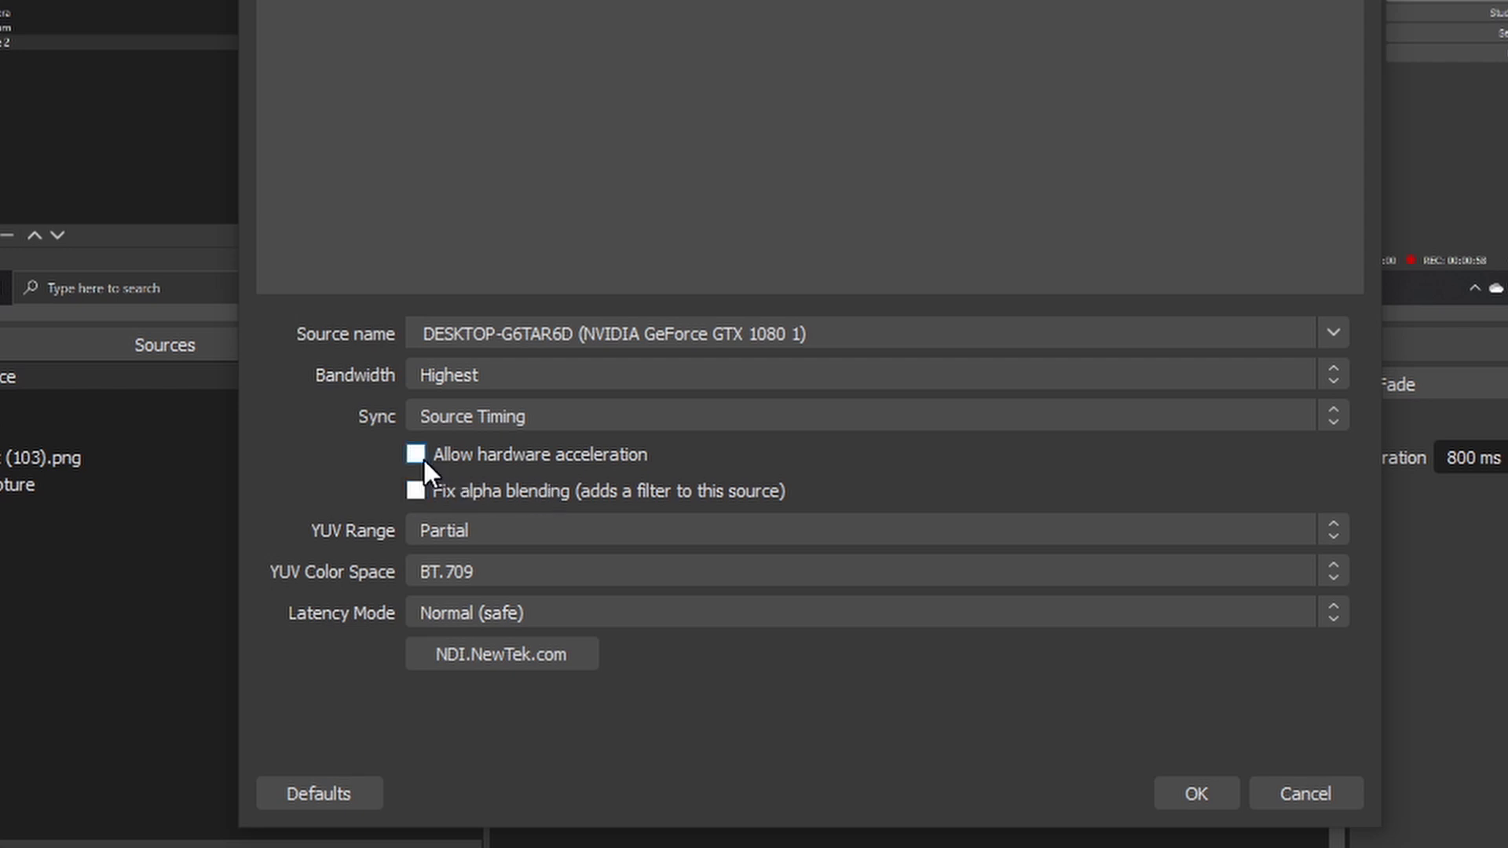
Keep YUV Range at Partial and Latency at Normal (safe), then save the NDI source
click(554, 540)
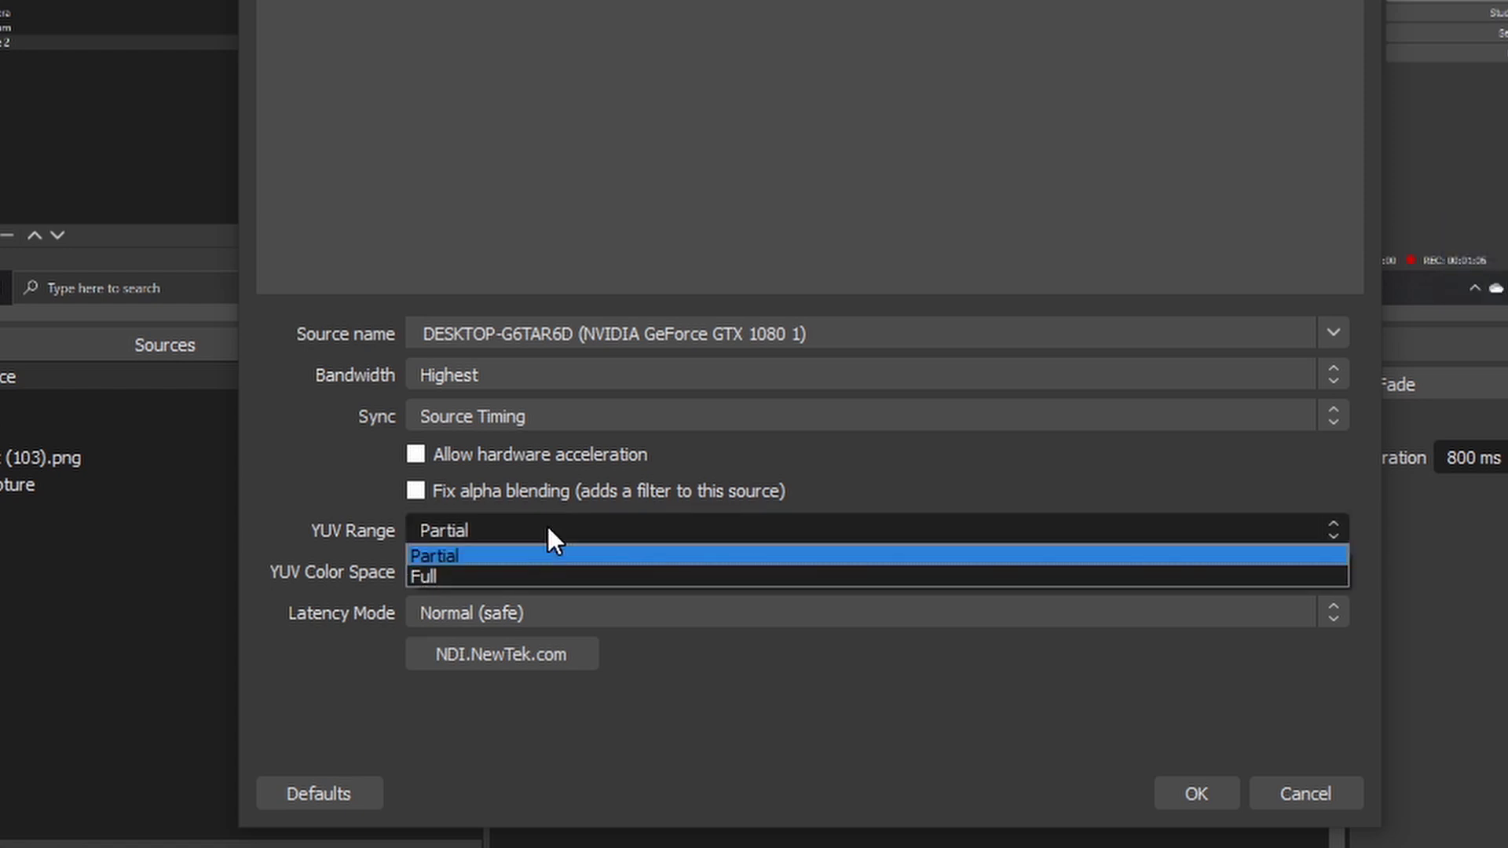
click(548, 528)
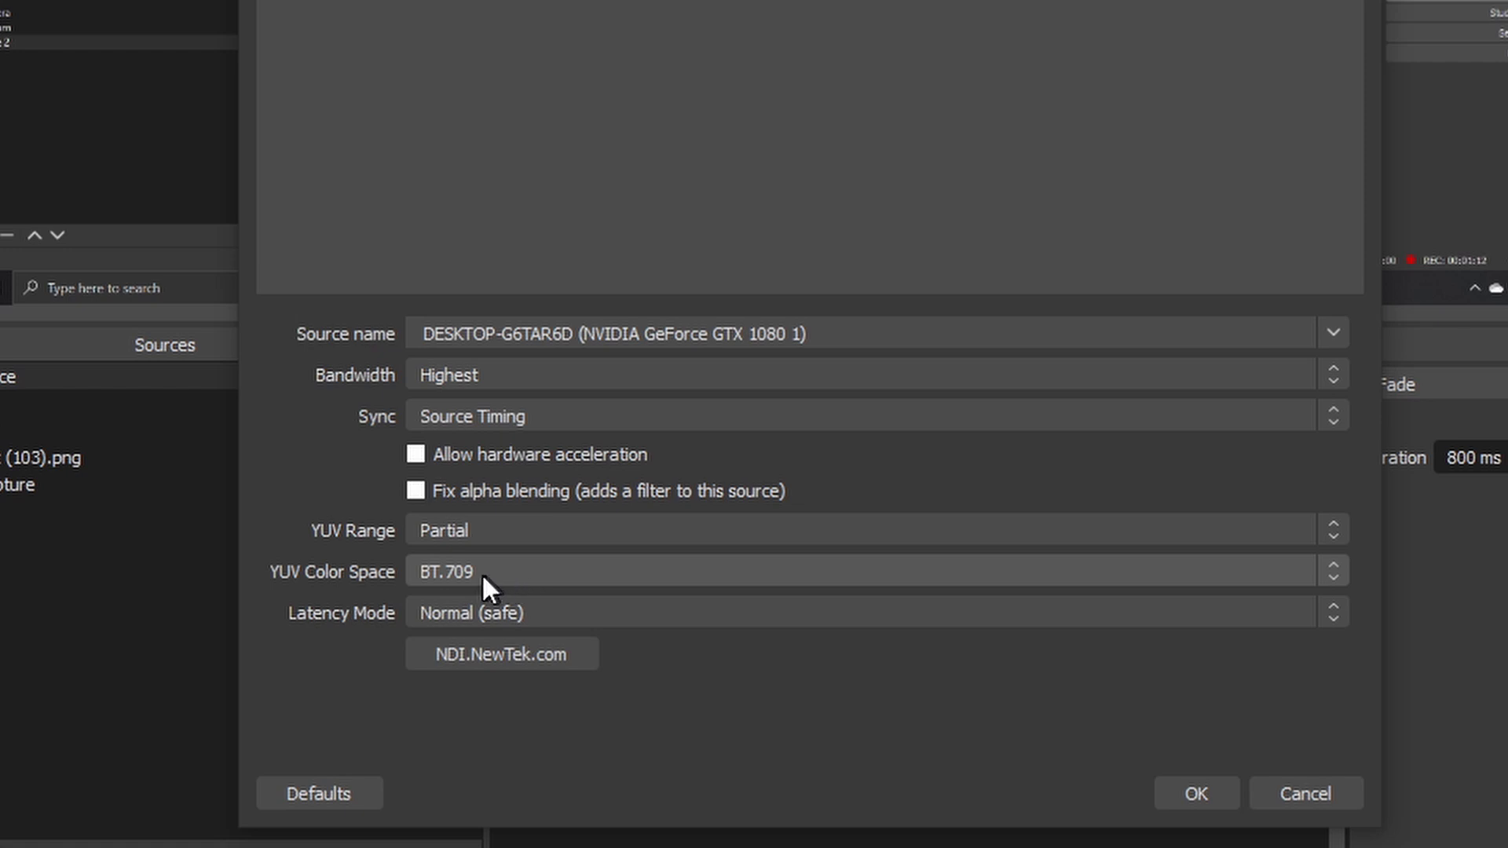
click(602, 614)
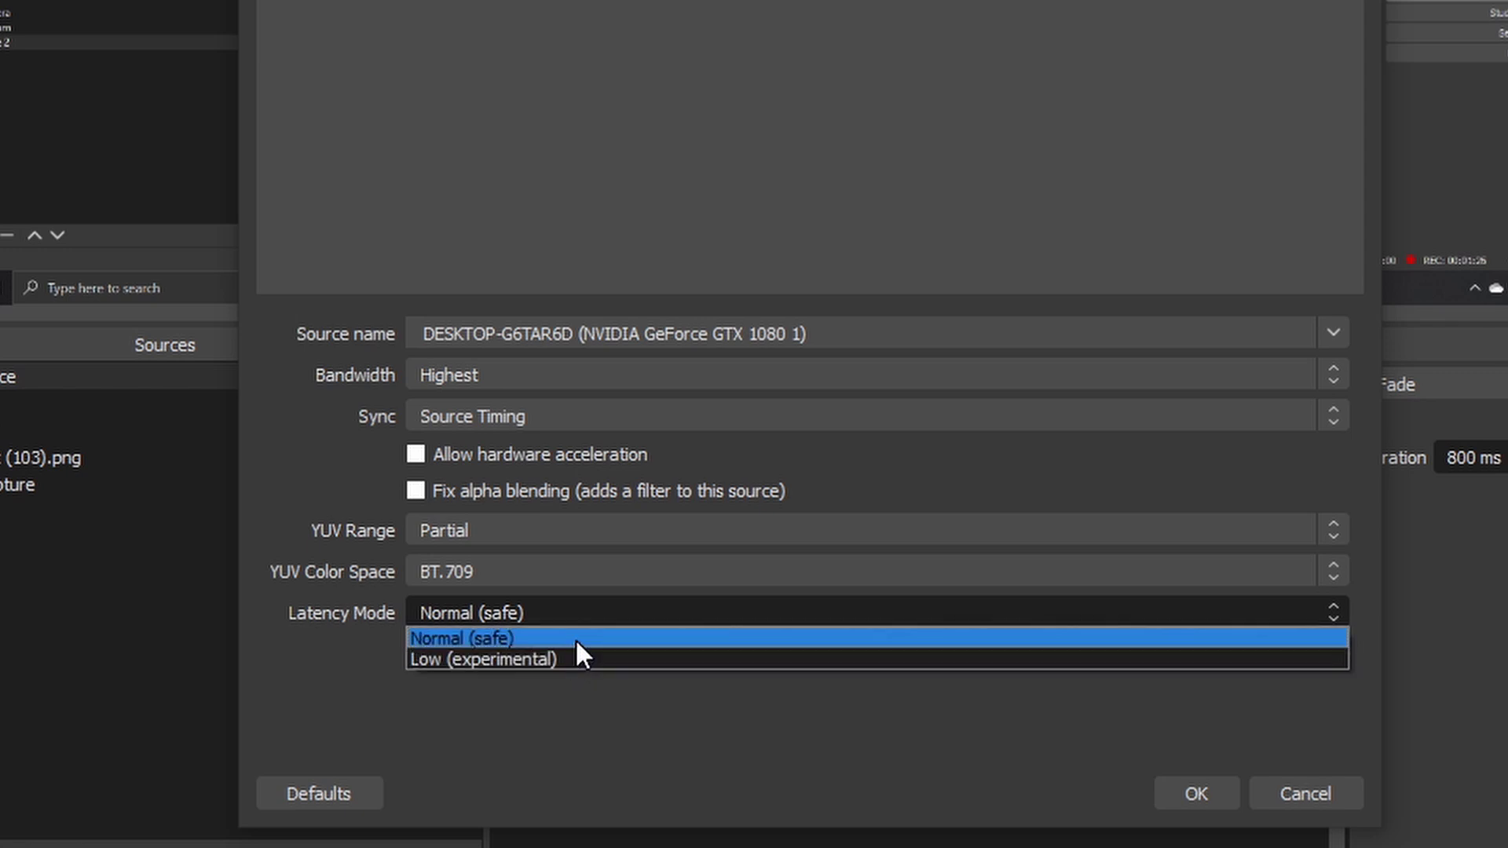
click(575, 637)
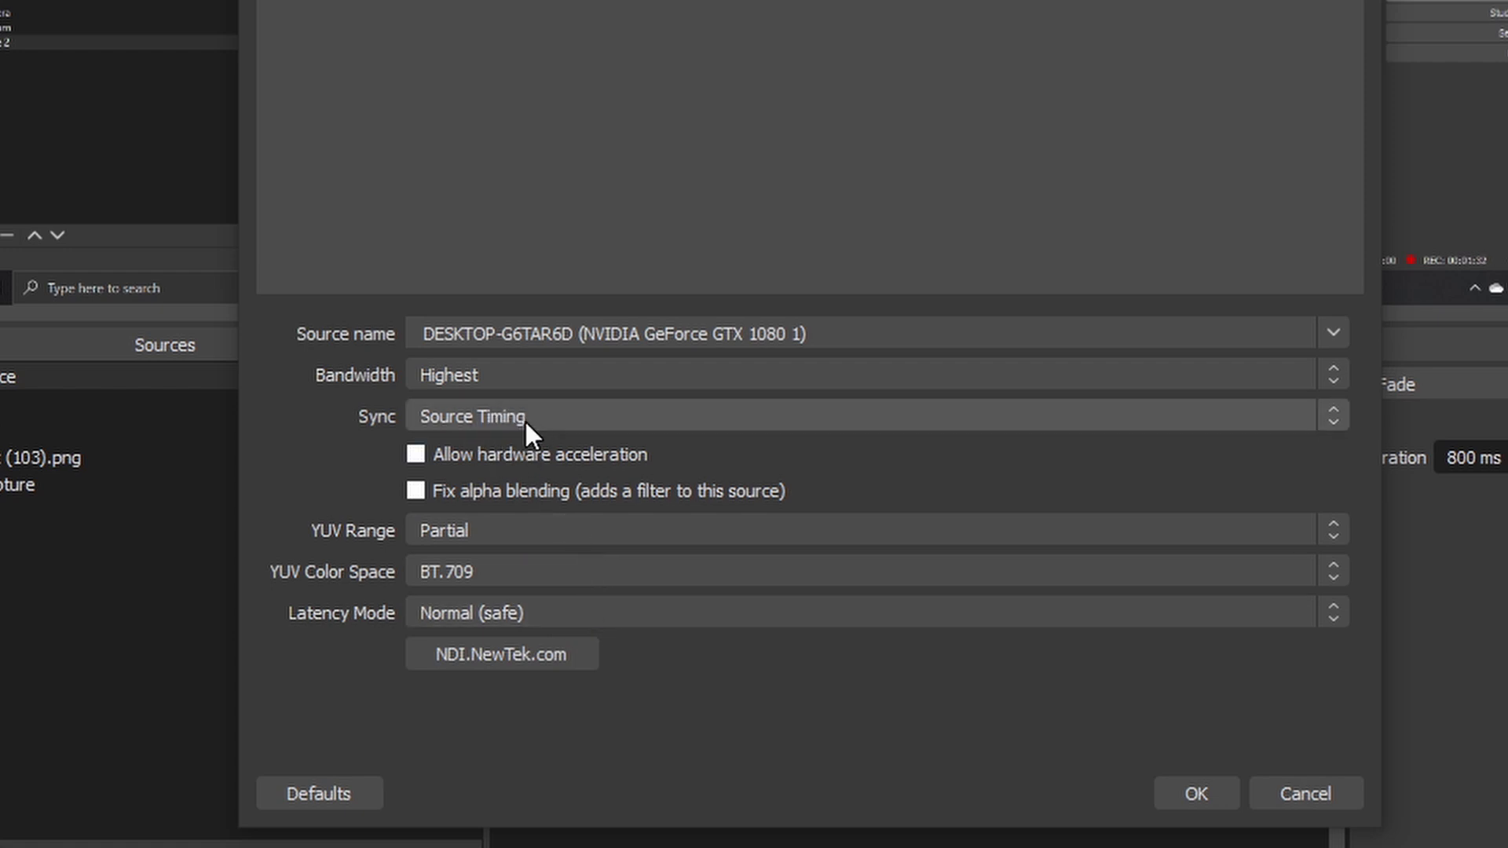
click(1219, 793)
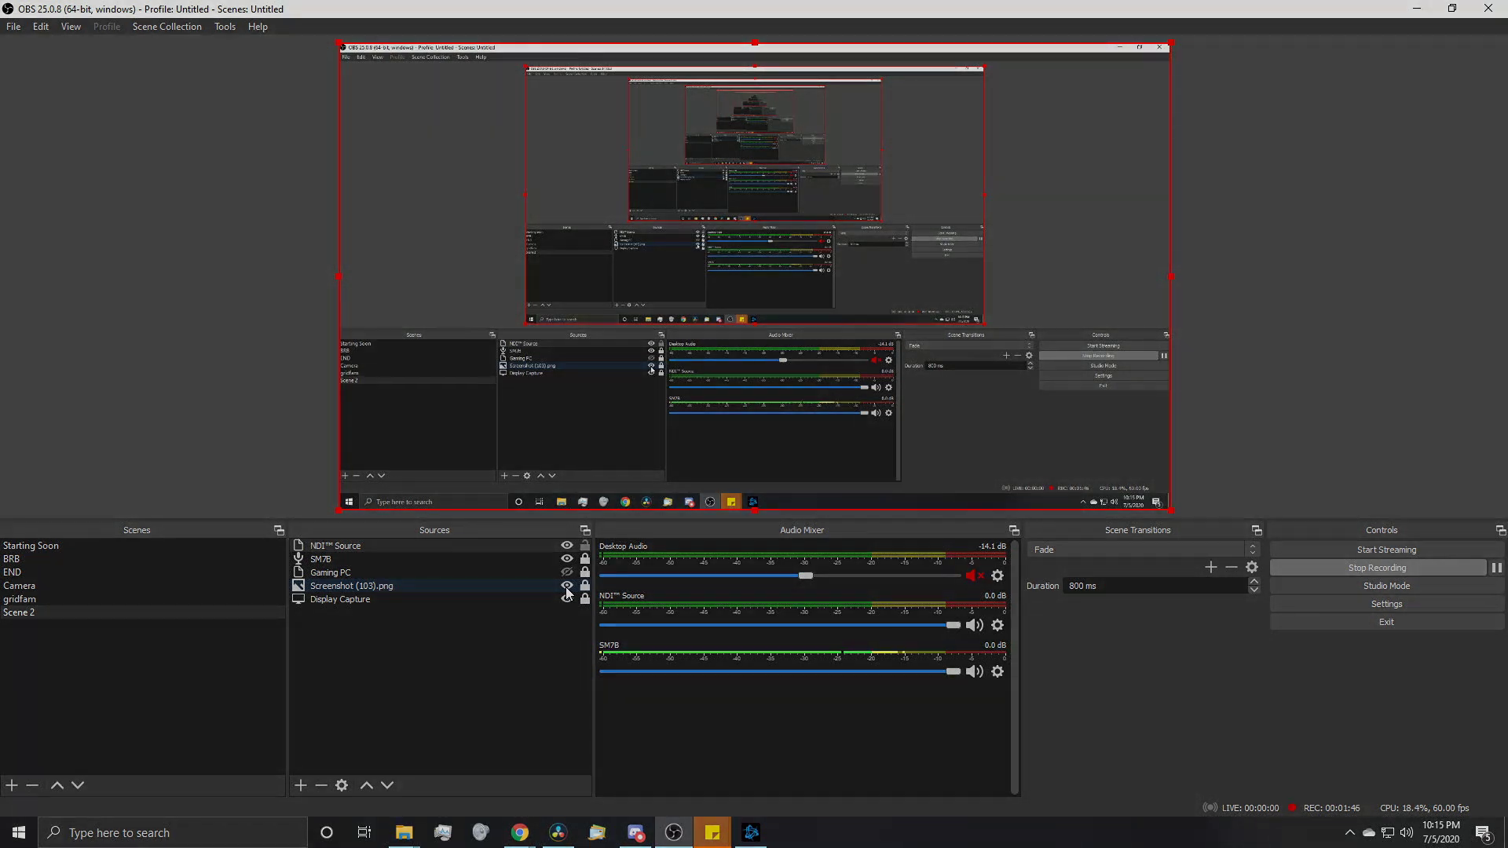
Minimize OBS with Win+D to reveal the Windows desktop
key(super+d)
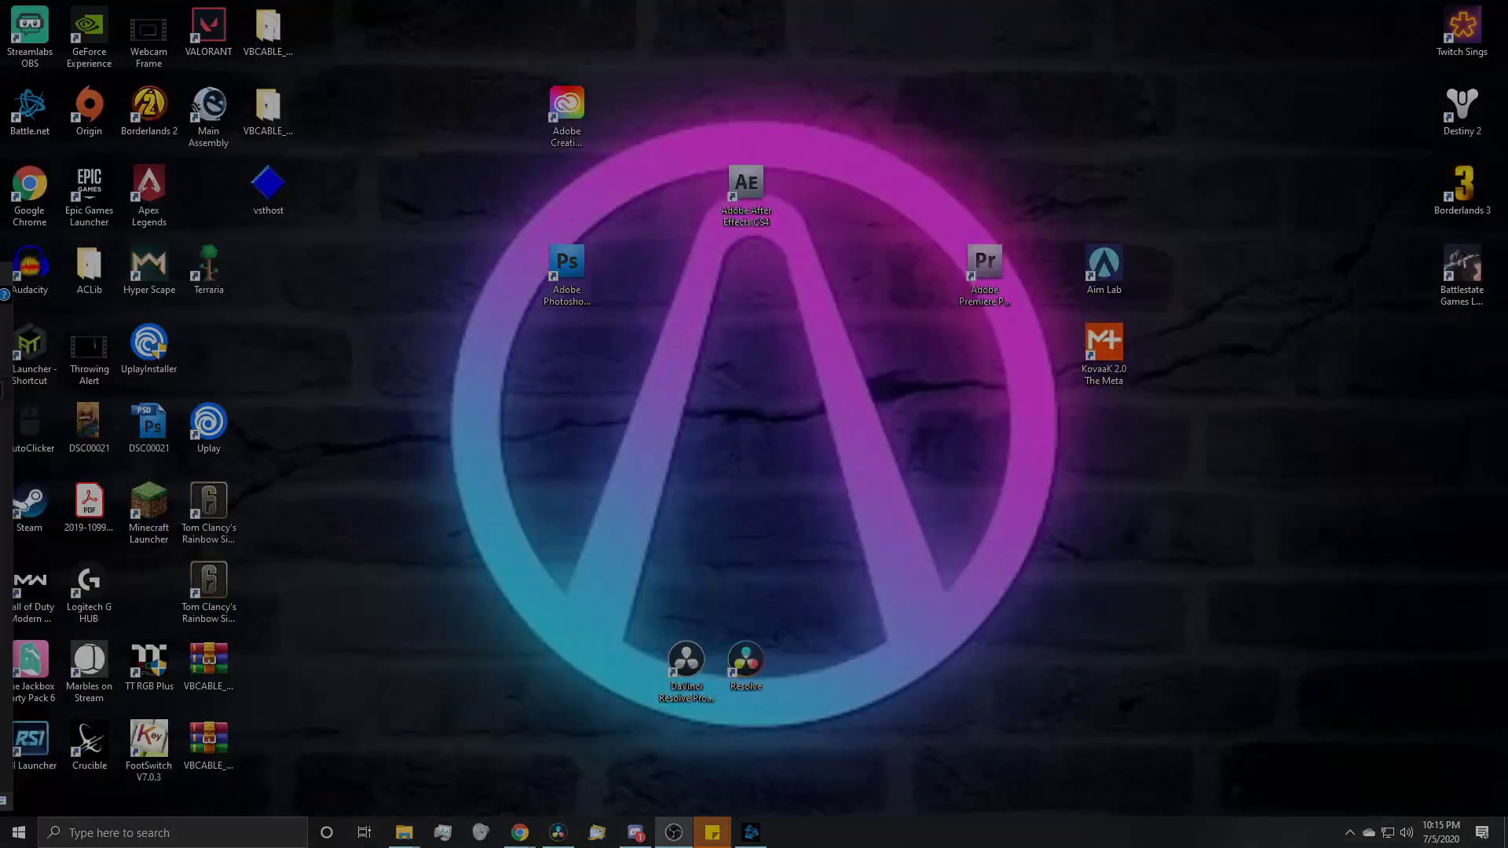